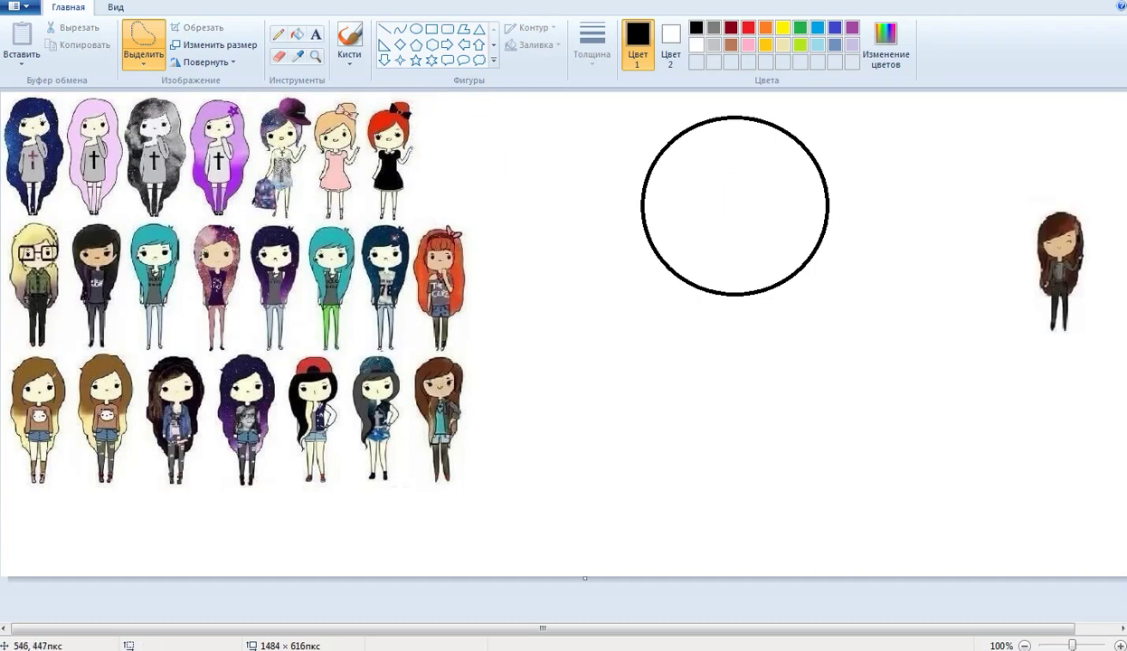
Step: Delete the three rows of chibi girls beside the circle, keeping the separate brown-haired girl as reference
{"action": "mouse_move", "coordinate": [552, 494]}
{"action": "left_mouse_down"}
{"action": "mouse_move", "coordinate": [272, 519]}
{"action": "mouse_move", "coordinate": [5, 91]}
{"action": "mouse_move", "coordinate": [540, 234]}
{"action": "mouse_move", "coordinate": [443, 516]}
{"action": "left_mouse_up"}
{"action": "key", "text": "Delete"}
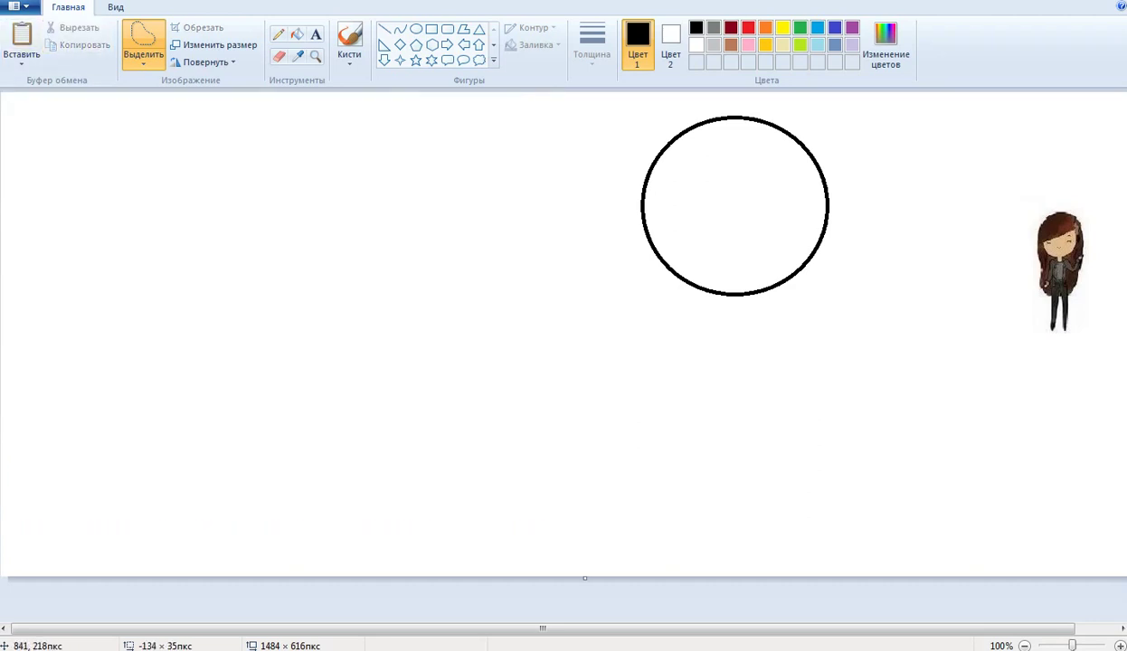
{"action": "mouse_move", "coordinate": [1083, 448]}
{"action": "left_mouse_down"}
{"action": "mouse_move", "coordinate": [1115, 373]}
{"action": "mouse_move", "coordinate": [831, 126]}
{"action": "mouse_move", "coordinate": [595, 120]}
{"action": "left_mouse_up"}
{"action": "left_click_drag", "start_coordinate": [862, 121], "coordinate": [862, 101]}
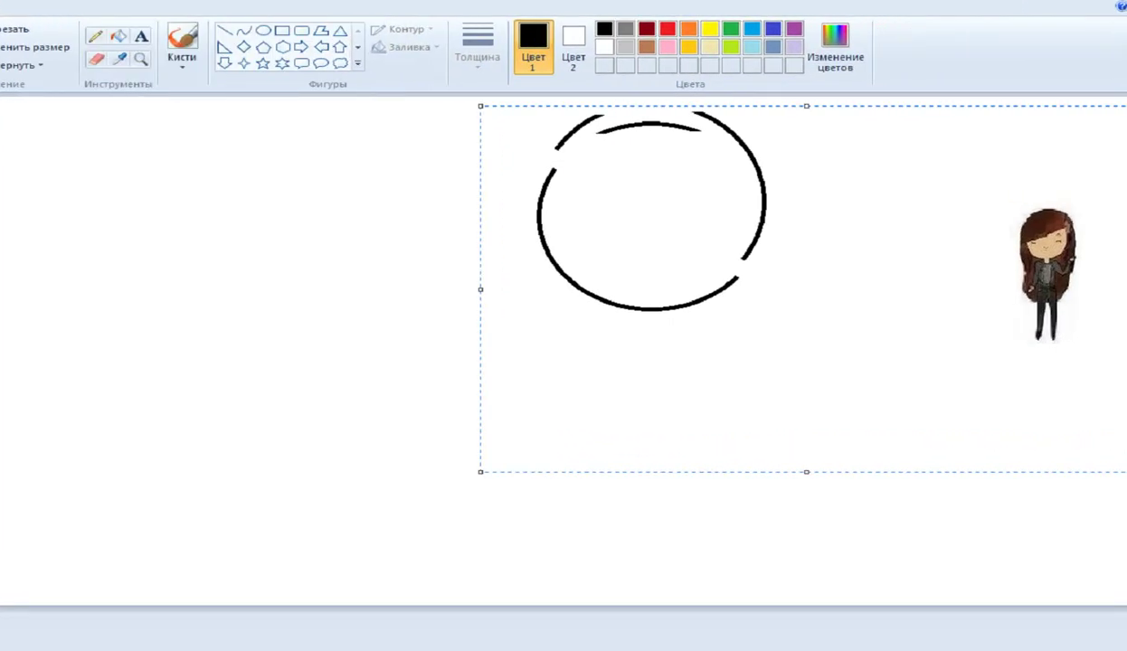
{"action": "key", "text": "ctrl+z"}
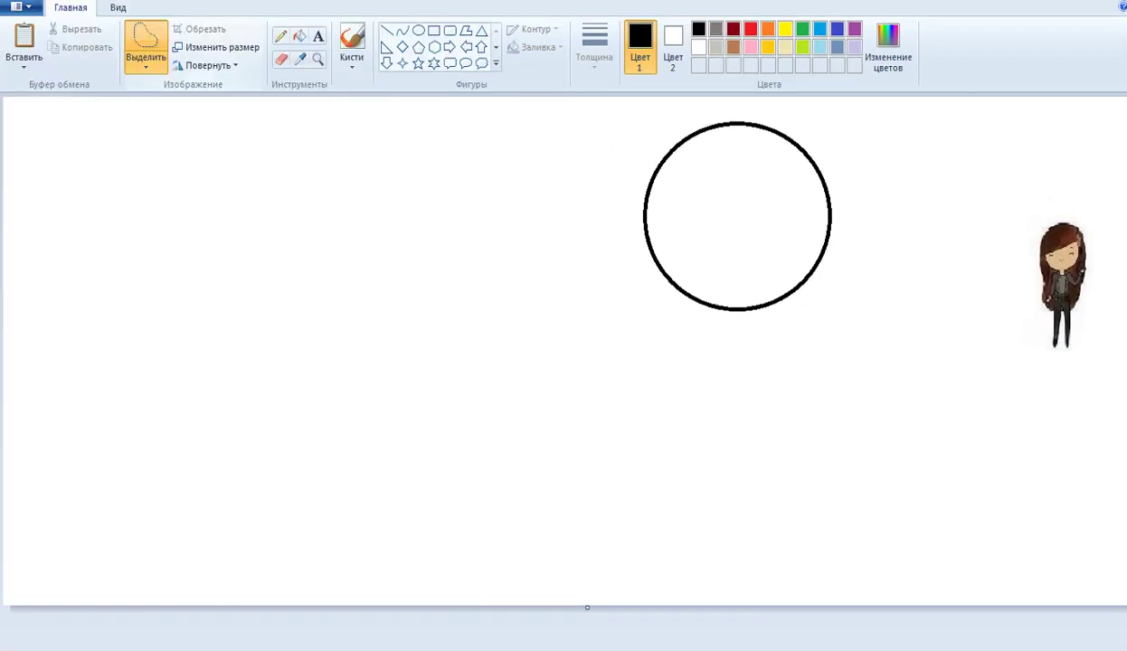
Step: Move the circle and the brown-haired girl together toward the canvas's left side and erase the leftover black fragment
{"action": "mouse_move", "coordinate": [615, 101]}
{"action": "left_mouse_down"}
{"action": "mouse_move", "coordinate": [967, 194]}
{"action": "mouse_move", "coordinate": [1010, 180]}
{"action": "mouse_move", "coordinate": [1103, 196]}
{"action": "mouse_move", "coordinate": [963, 425]}
{"action": "mouse_move", "coordinate": [582, 414]}
{"action": "mouse_move", "coordinate": [422, 294]}
{"action": "mouse_move", "coordinate": [486, 113]}
{"action": "left_mouse_up"}
{"action": "left_click_drag", "start_coordinate": [760, 253], "coordinate": [201, 284]}
{"action": "left_click", "coordinate": [281, 59]}
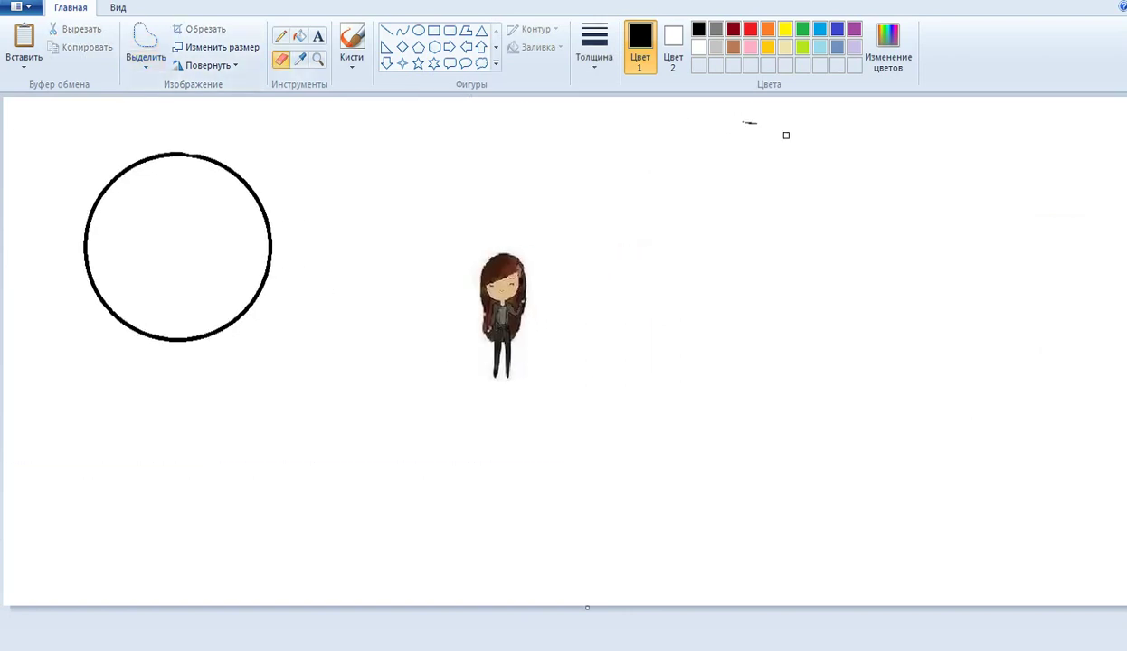
{"action": "left_click_drag", "start_coordinate": [761, 115], "coordinate": [751, 124]}
{"action": "left_click", "coordinate": [281, 36]}
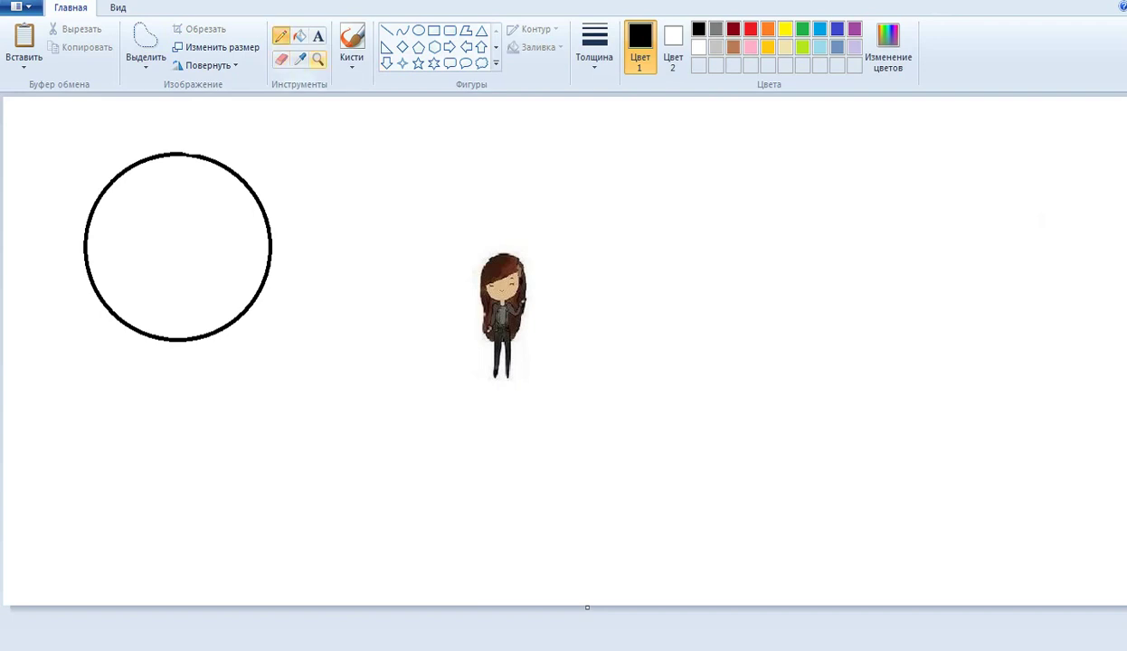
Step: Move the brown-haired girl closer to the circle, using transparent selection so the circle's outline stays intact
{"action": "left_click", "coordinate": [146, 41]}
{"action": "mouse_move", "coordinate": [598, 199]}
{"action": "left_mouse_down"}
{"action": "mouse_move", "coordinate": [315, 322]}
{"action": "mouse_move", "coordinate": [647, 263]}
{"action": "left_mouse_up"}
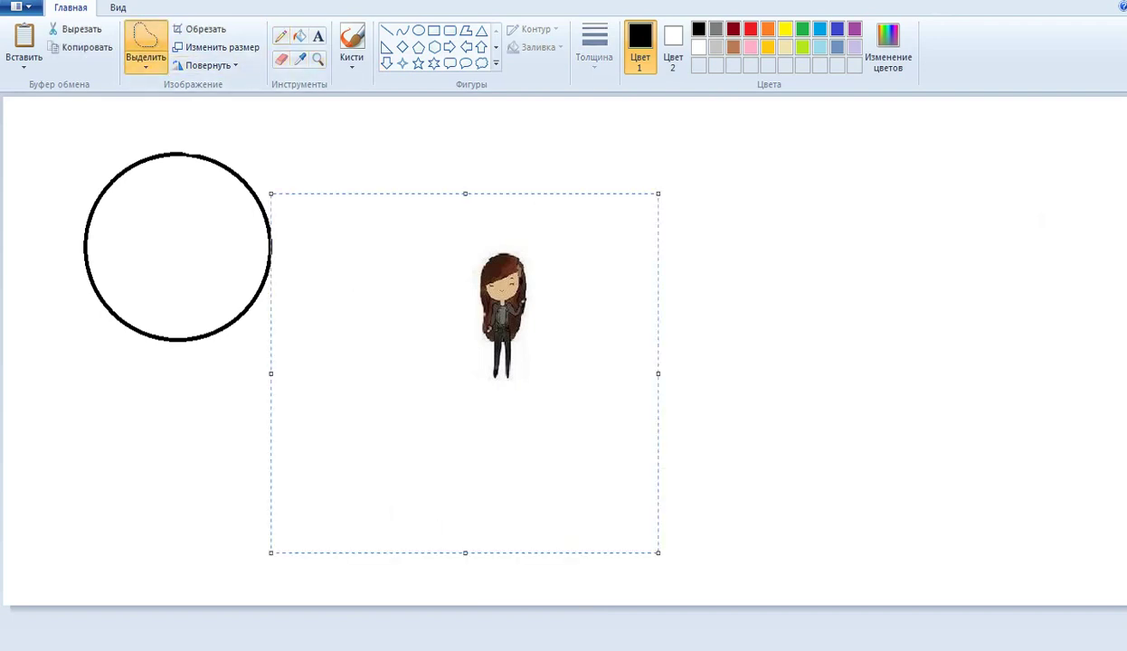
{"action": "left_click_drag", "start_coordinate": [503, 317], "coordinate": [376, 323]}
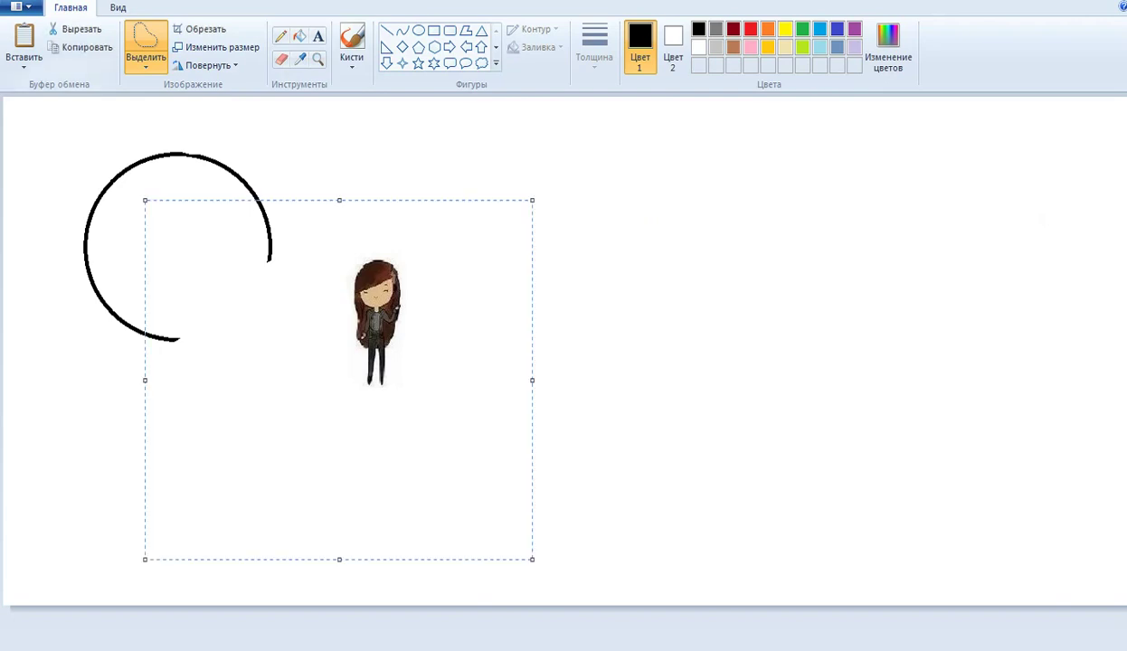
{"action": "left_click", "coordinate": [146, 66]}
{"action": "left_click", "coordinate": [195, 216]}
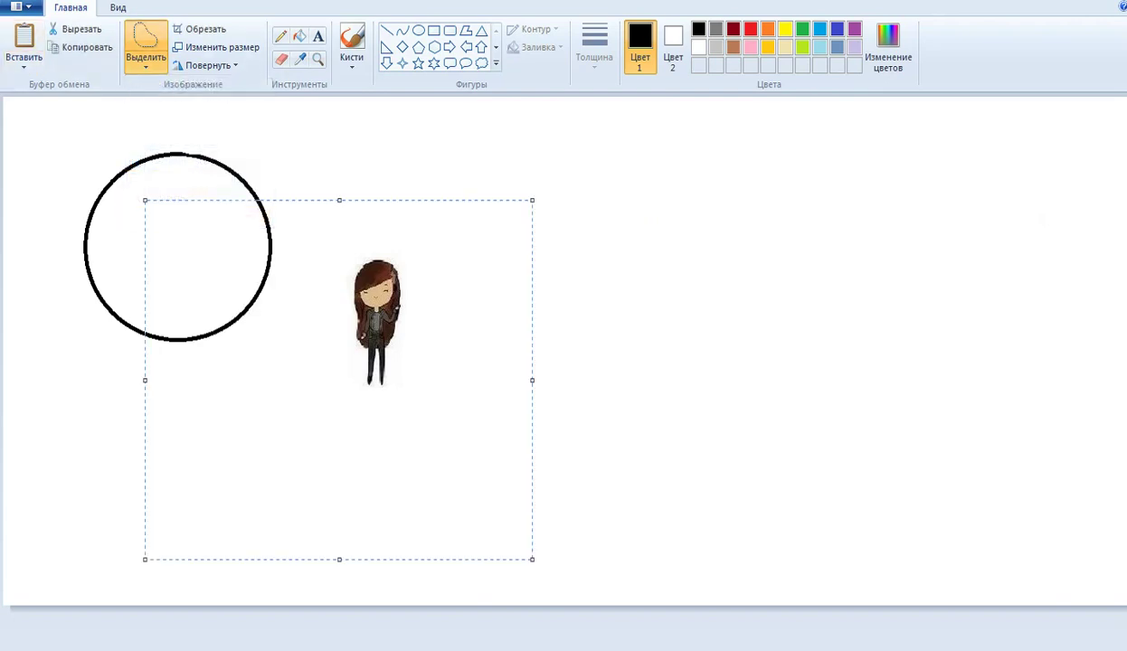
{"action": "left_click", "coordinate": [550, 167]}
Step: Draw two short neck lines below the circle with the Pencil set to a thicker black line
{"action": "left_click", "coordinate": [281, 36]}
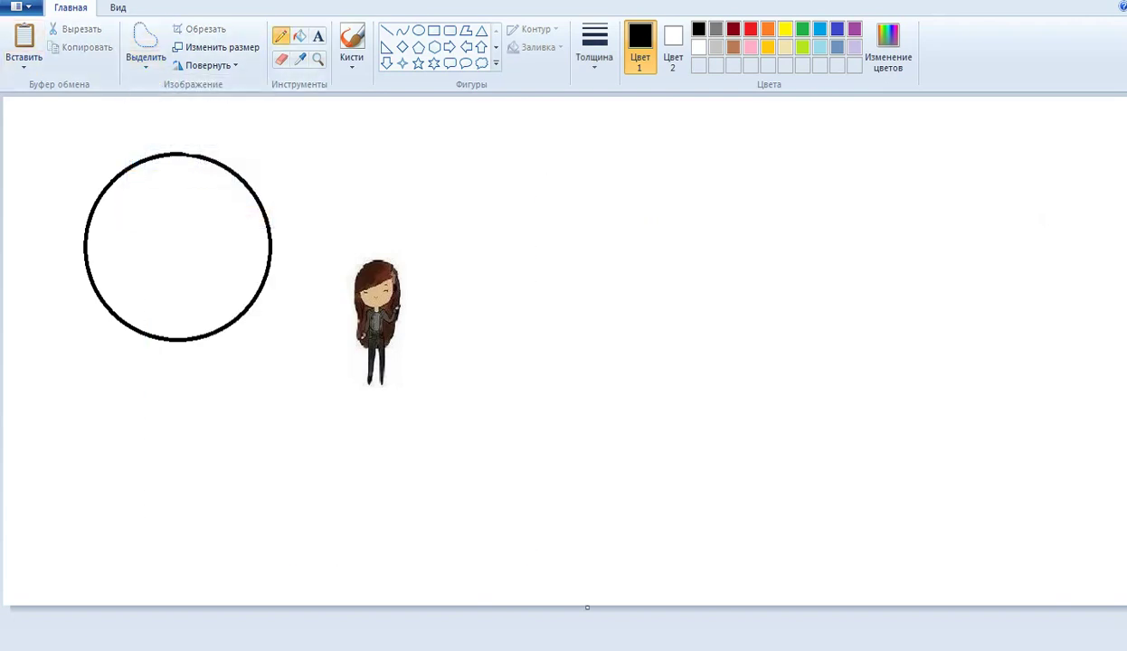
{"action": "scroll", "coordinate": [563, 353], "scroll_direction": "up", "scroll_amount": 1}
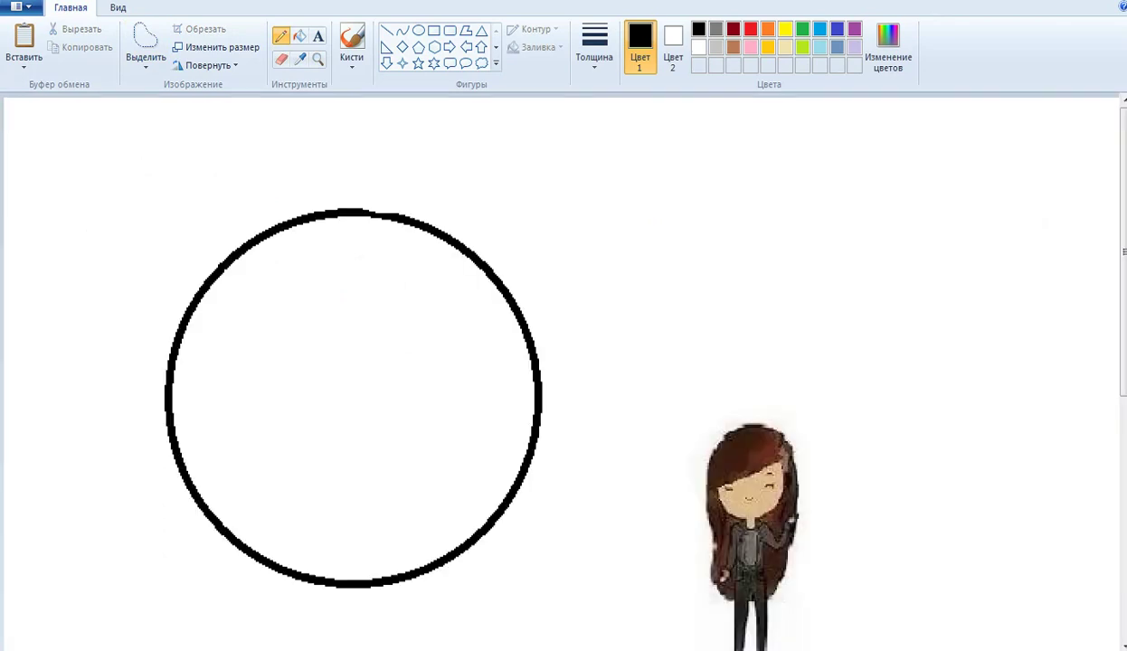
{"action": "scroll", "coordinate": [550, 362], "scroll_direction": "down", "scroll_amount": 5}
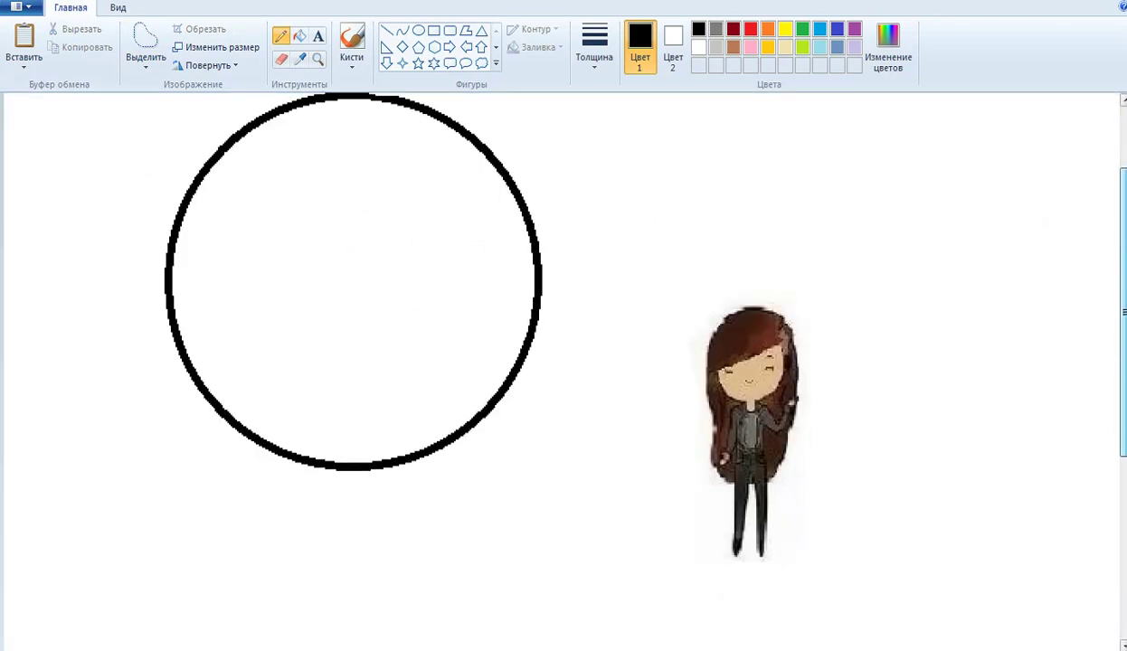
{"action": "scroll", "coordinate": [550, 362], "scroll_direction": "down", "scroll_amount": 2}
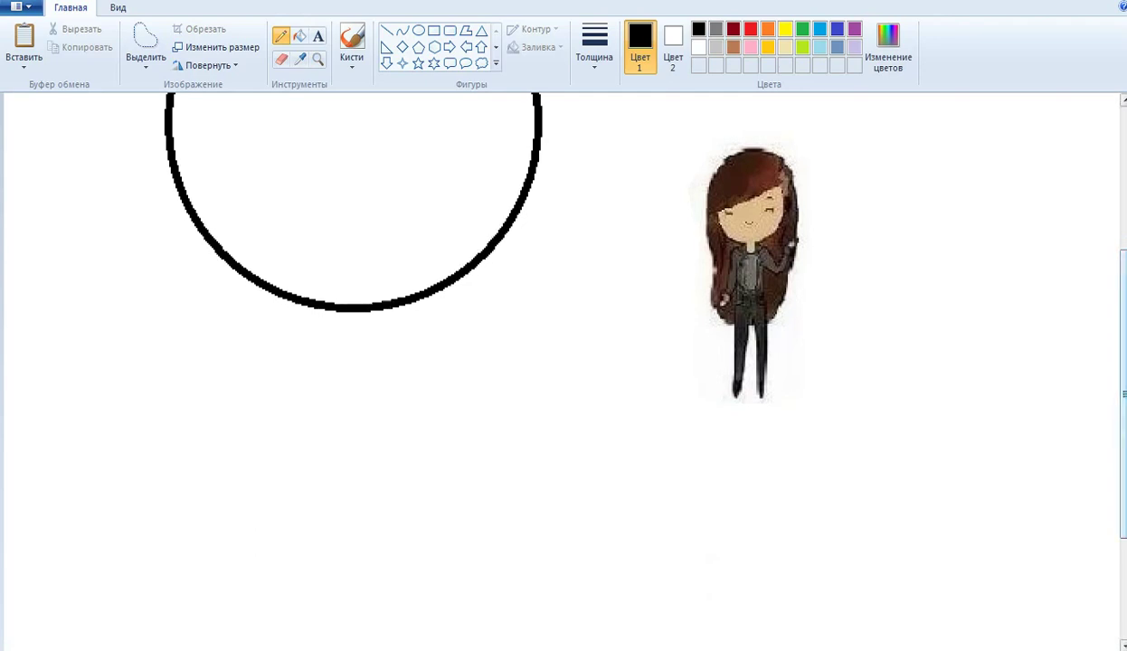
{"action": "scroll", "coordinate": [550, 362], "scroll_direction": "down", "scroll_amount": 1}
{"action": "left_click_drag", "start_coordinate": [367, 304], "coordinate": [362, 341]}
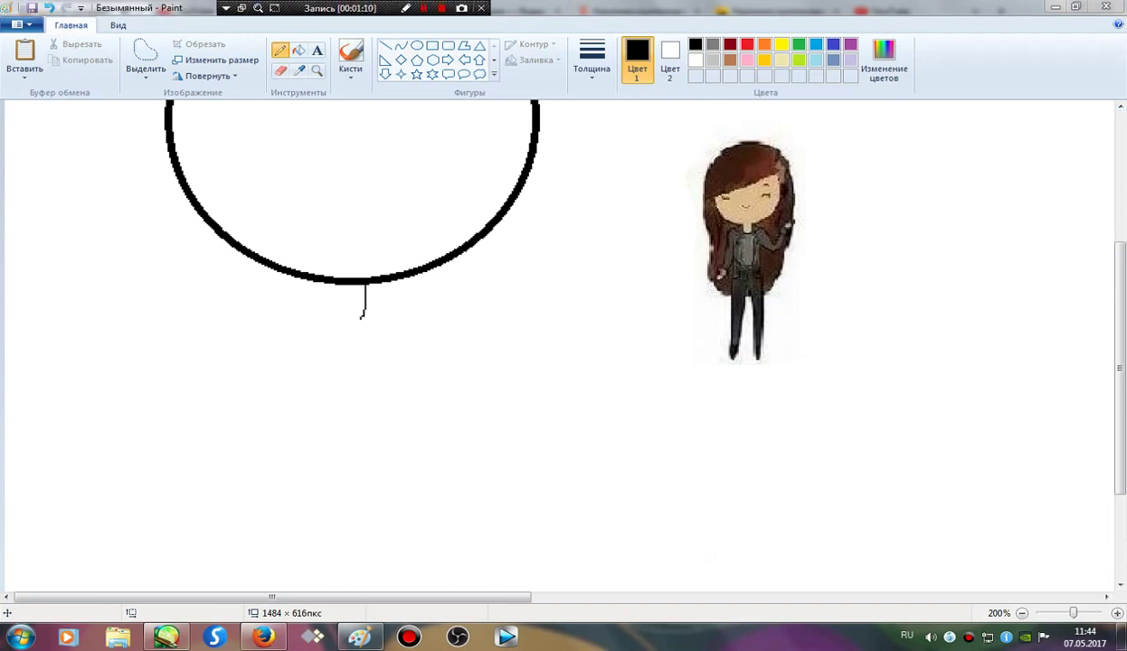
{"action": "left_click", "coordinate": [49, 8]}
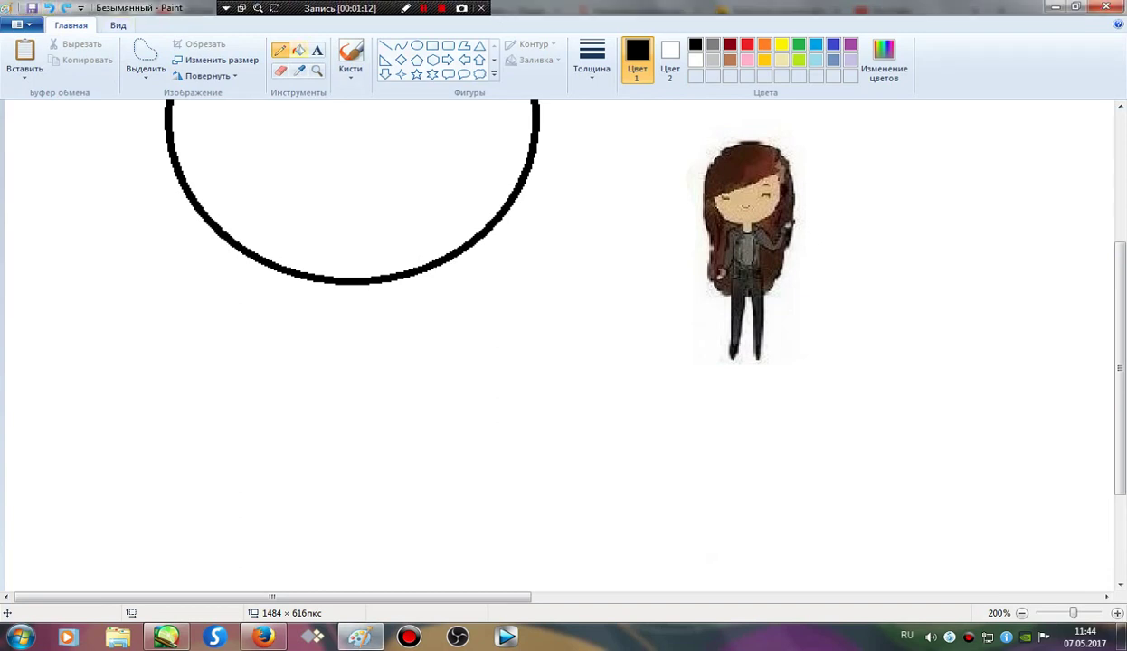
{"action": "left_click", "coordinate": [592, 62]}
{"action": "left_click", "coordinate": [616, 182]}
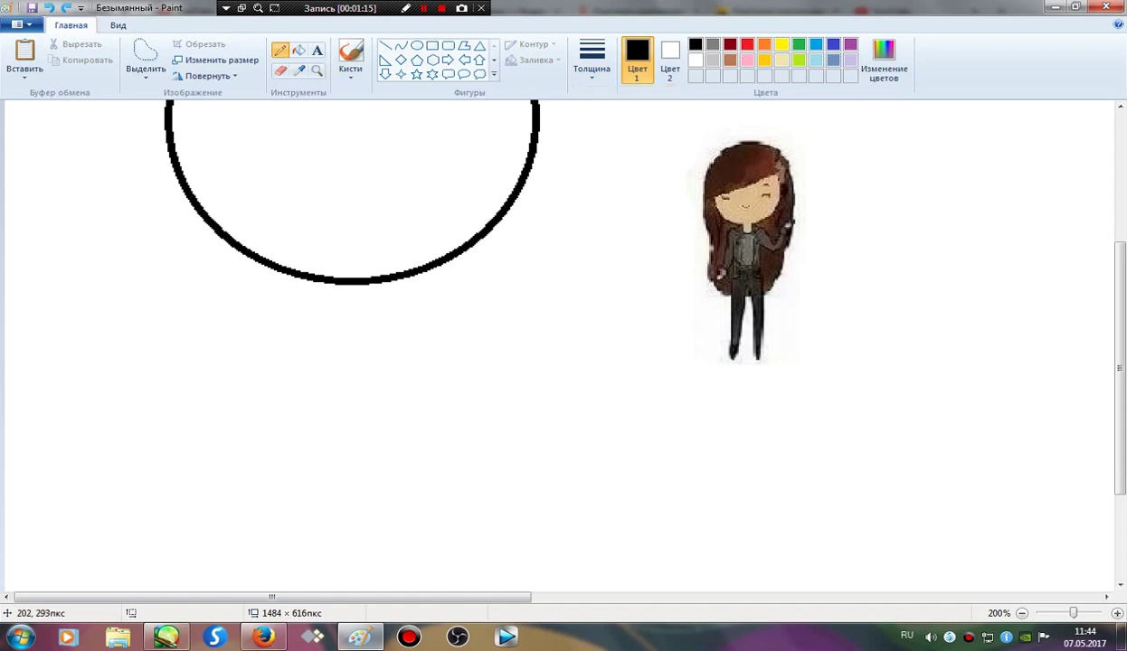
{"action": "left_click_drag", "start_coordinate": [327, 279], "coordinate": [328, 314]}
{"action": "mouse_move", "coordinate": [366, 281]}
{"action": "left_mouse_down"}
{"action": "mouse_move", "coordinate": [375, 306]}
{"action": "mouse_move", "coordinate": [330, 310]}
{"action": "mouse_move", "coordinate": [321, 348]}
{"action": "mouse_move", "coordinate": [349, 332]}
{"action": "left_mouse_up"}
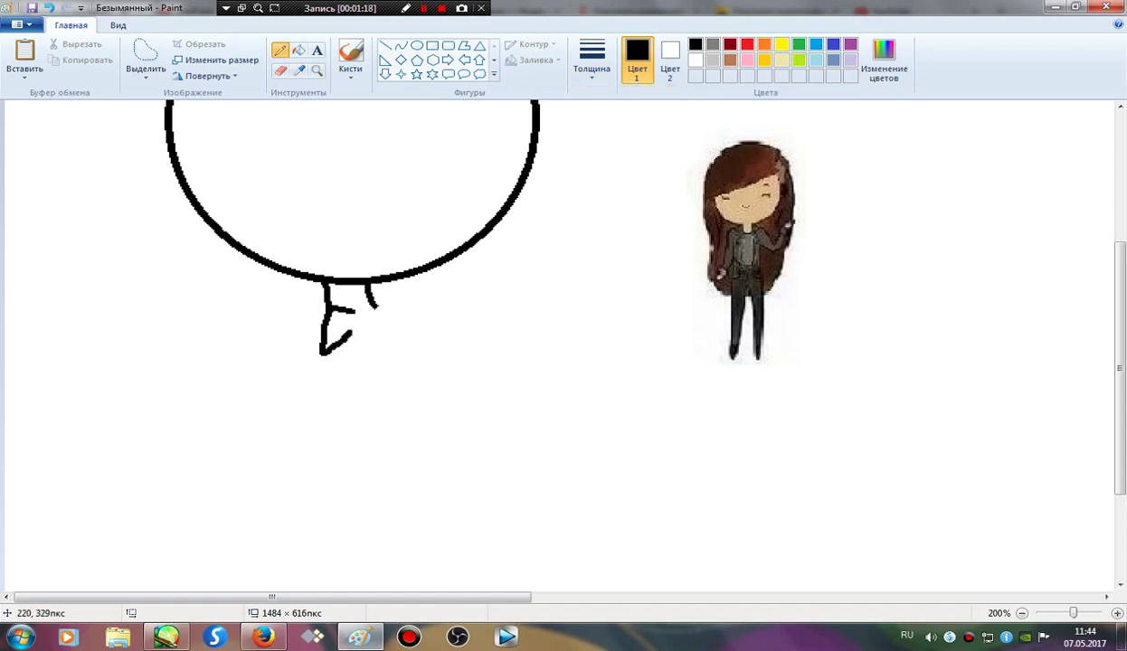
{"action": "double_click", "coordinate": [49, 7]}
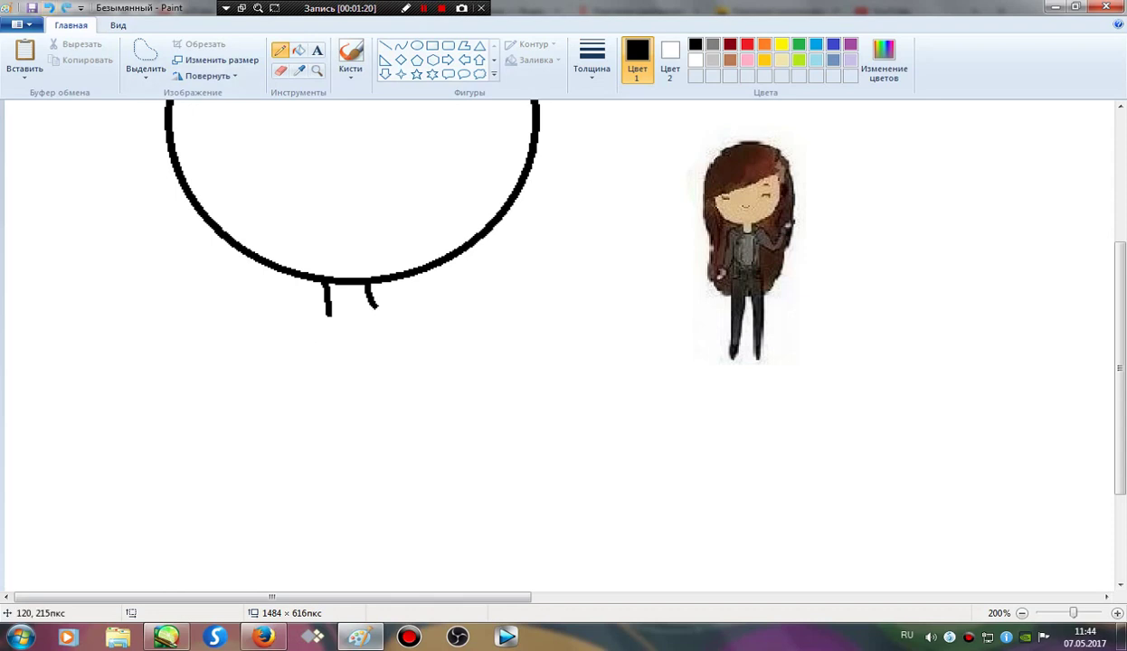
Step: Draw jagged lapels on both sides of the neck and the jacket's left front with its arm and hand
{"action": "mouse_move", "coordinate": [339, 324]}
{"action": "left_mouse_down"}
{"action": "mouse_move", "coordinate": [298, 315]}
{"action": "mouse_move", "coordinate": [327, 336]}
{"action": "mouse_move", "coordinate": [331, 351]}
{"action": "mouse_move", "coordinate": [295, 352]}
{"action": "mouse_move", "coordinate": [327, 394]}
{"action": "left_mouse_up"}
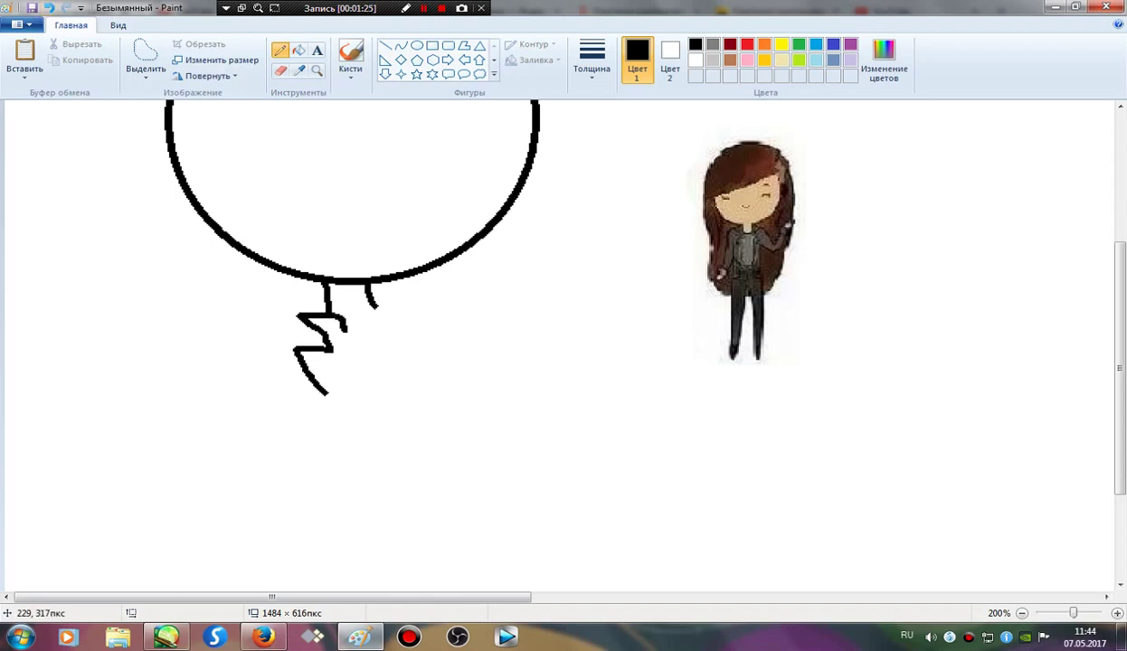
{"action": "mouse_move", "coordinate": [377, 305]}
{"action": "left_mouse_down"}
{"action": "mouse_move", "coordinate": [418, 297]}
{"action": "mouse_move", "coordinate": [395, 340]}
{"action": "mouse_move", "coordinate": [413, 337]}
{"action": "mouse_move", "coordinate": [395, 373]}
{"action": "left_mouse_up"}
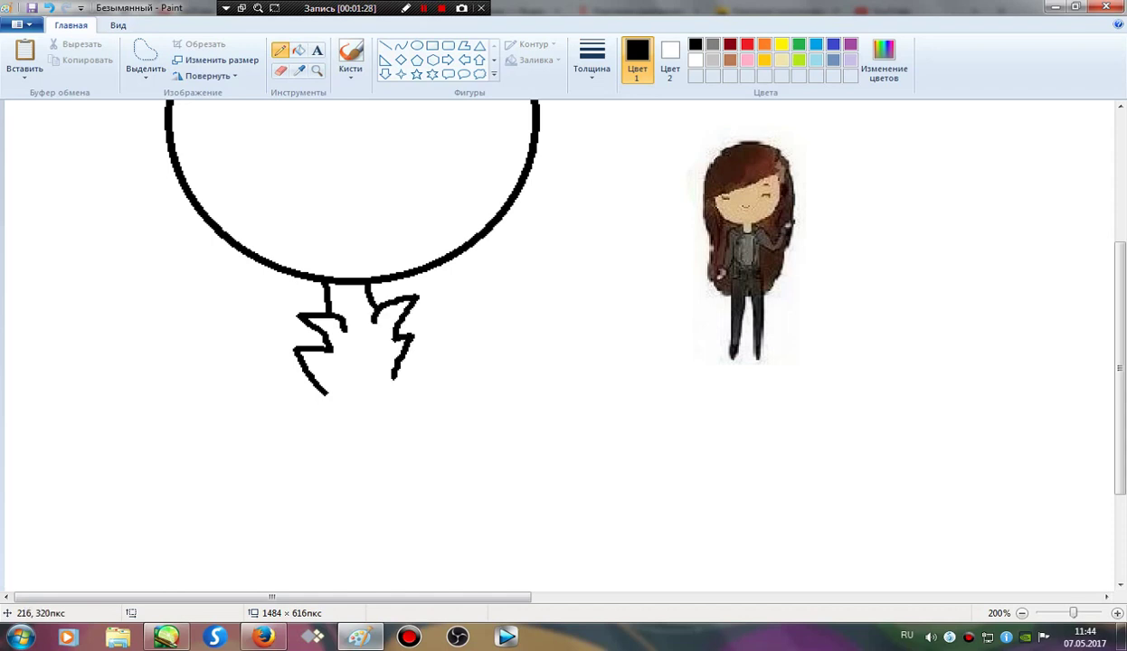
{"action": "mouse_move", "coordinate": [342, 314]}
{"action": "left_mouse_down"}
{"action": "mouse_move", "coordinate": [331, 492]}
{"action": "mouse_move", "coordinate": [233, 504]}
{"action": "mouse_move", "coordinate": [262, 459]}
{"action": "left_mouse_up"}
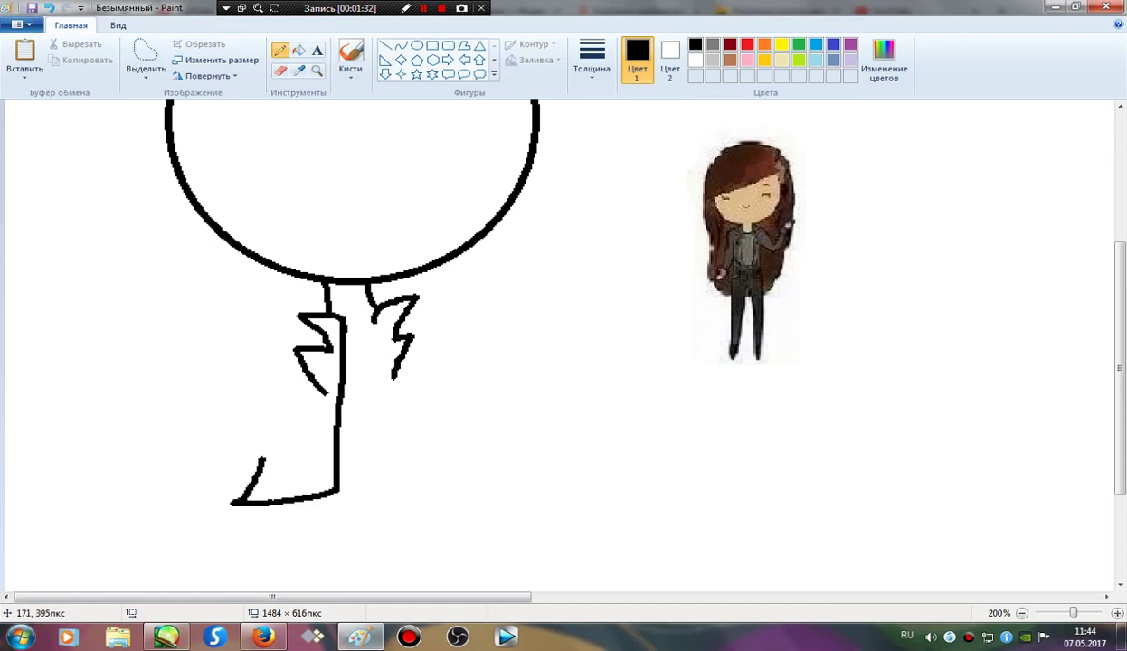
{"action": "mouse_move", "coordinate": [312, 309]}
{"action": "left_mouse_down"}
{"action": "mouse_move", "coordinate": [239, 400]}
{"action": "mouse_move", "coordinate": [188, 416]}
{"action": "mouse_move", "coordinate": [160, 398]}
{"action": "mouse_move", "coordinate": [148, 413]}
{"action": "mouse_move", "coordinate": [177, 422]}
{"action": "mouse_move", "coordinate": [128, 431]}
{"action": "mouse_move", "coordinate": [170, 440]}
{"action": "mouse_move", "coordinate": [125, 444]}
{"action": "mouse_move", "coordinate": [130, 456]}
{"action": "mouse_move", "coordinate": [168, 458]}
{"action": "mouse_move", "coordinate": [144, 471]}
{"action": "mouse_move", "coordinate": [217, 442]}
{"action": "mouse_move", "coordinate": [261, 413]}
{"action": "mouse_move", "coordinate": [295, 344]}
{"action": "left_mouse_up"}
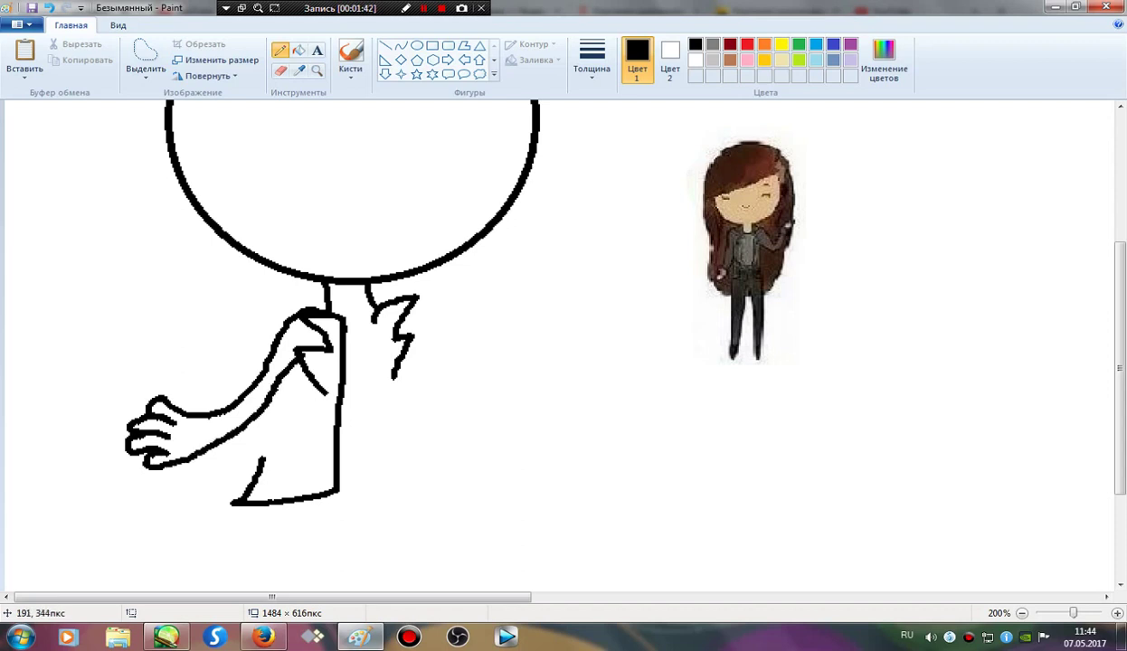
{"action": "left_click_drag", "start_coordinate": [246, 455], "coordinate": [297, 358]}
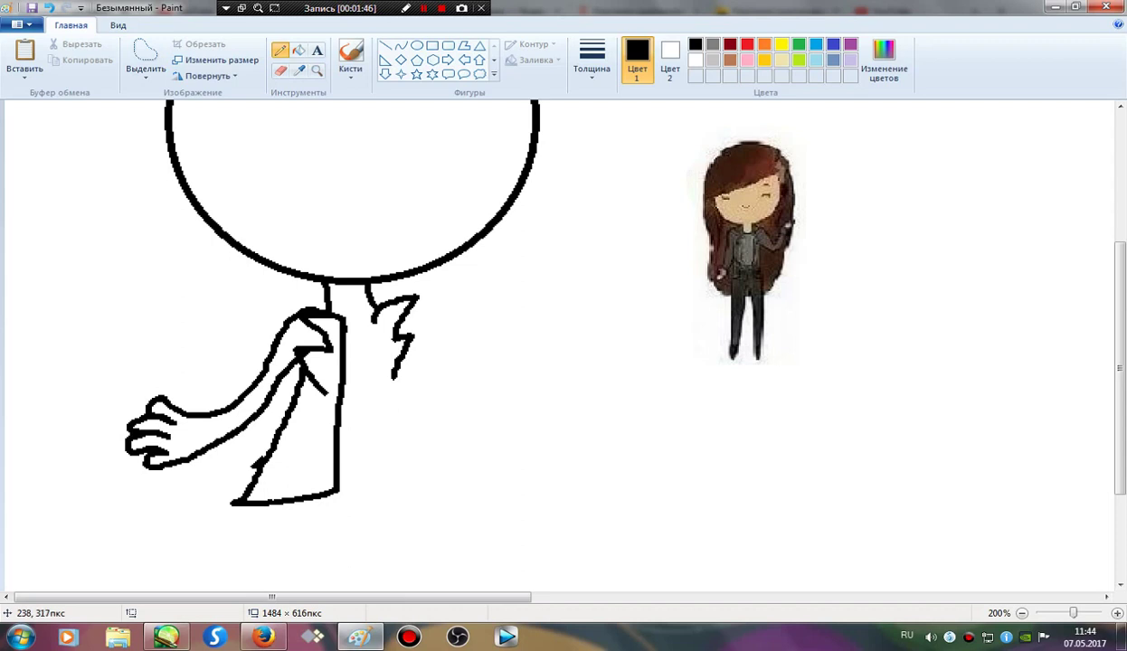
Step: Draw the jacket's flared right front panel and extend the left lapel line to the jacket's inner edge
{"action": "mouse_move", "coordinate": [372, 286]}
{"action": "left_mouse_down"}
{"action": "mouse_move", "coordinate": [378, 382]}
{"action": "mouse_move", "coordinate": [419, 429]}
{"action": "left_mouse_up"}
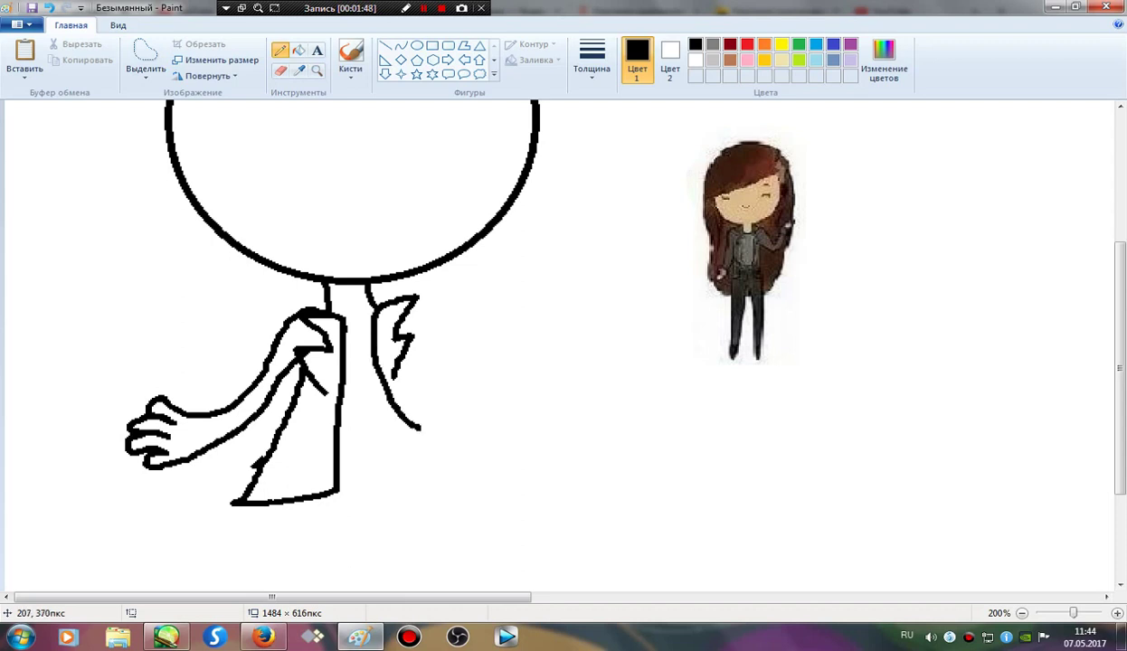
{"action": "left_click_drag", "start_coordinate": [316, 378], "coordinate": [340, 399]}
{"action": "mouse_move", "coordinate": [389, 355]}
{"action": "left_mouse_down"}
{"action": "mouse_move", "coordinate": [489, 429]}
{"action": "mouse_move", "coordinate": [453, 478]}
{"action": "mouse_move", "coordinate": [417, 462]}
{"action": "mouse_move", "coordinate": [398, 409]}
{"action": "mouse_move", "coordinate": [414, 434]}
{"action": "mouse_move", "coordinate": [388, 396]}
{"action": "left_mouse_up"}
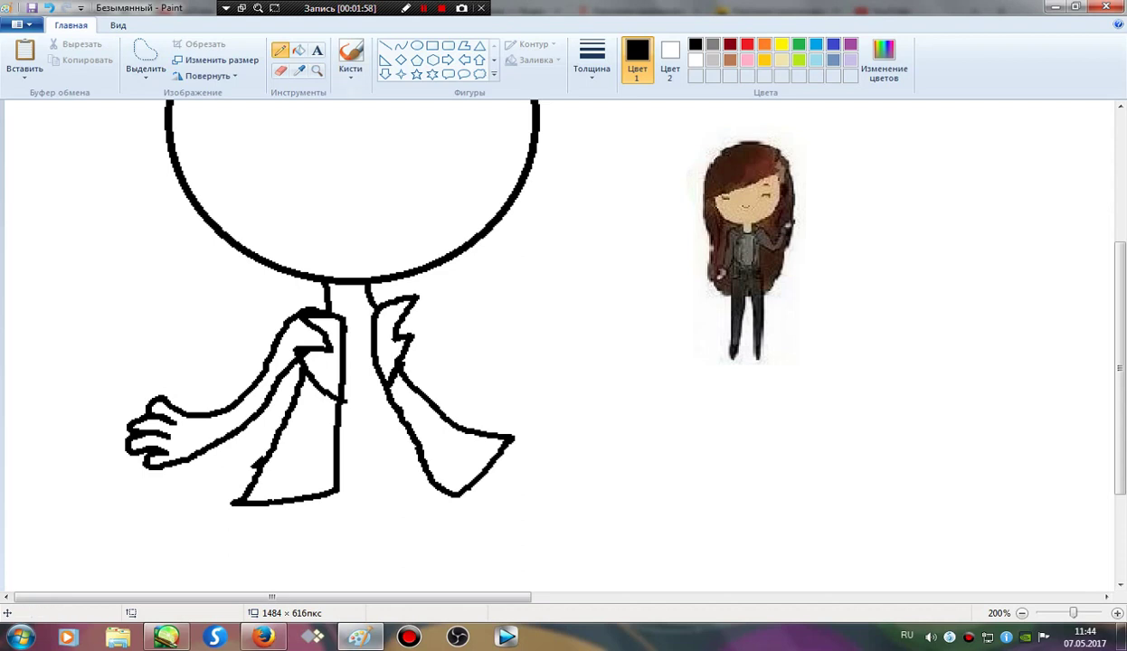
Step: Show an enlarged thumbnail preview of the canvas and draw the right arm with its hand
{"action": "left_click", "coordinate": [119, 24]}
{"action": "left_click", "coordinate": [295, 56]}
{"action": "left_click", "coordinate": [70, 25]}
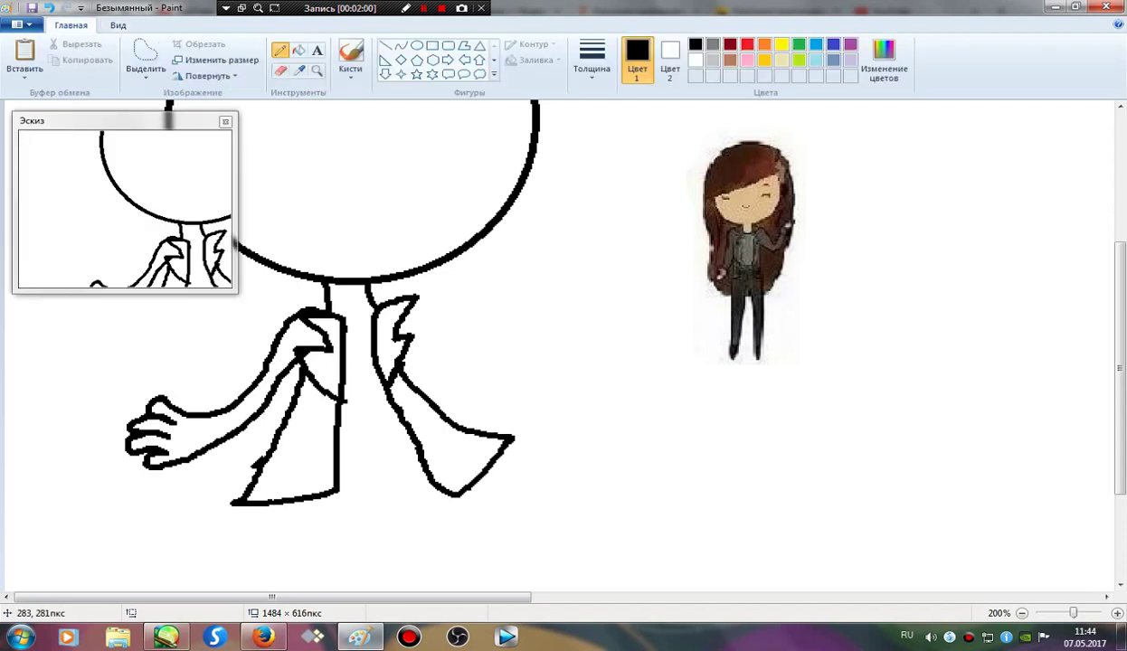
{"action": "mouse_move", "coordinate": [368, 288]}
{"action": "left_mouse_down"}
{"action": "mouse_move", "coordinate": [393, 287]}
{"action": "mouse_move", "coordinate": [511, 380]}
{"action": "left_mouse_up"}
{"action": "left_click_drag", "start_coordinate": [237, 292], "coordinate": [294, 339]}
{"action": "mouse_move", "coordinate": [511, 380]}
{"action": "left_mouse_down"}
{"action": "mouse_move", "coordinate": [556, 334]}
{"action": "mouse_move", "coordinate": [594, 372]}
{"action": "mouse_move", "coordinate": [557, 356]}
{"action": "mouse_move", "coordinate": [579, 380]}
{"action": "mouse_move", "coordinate": [546, 367]}
{"action": "mouse_move", "coordinate": [549, 399]}
{"action": "mouse_move", "coordinate": [495, 404]}
{"action": "mouse_move", "coordinate": [391, 313]}
{"action": "left_mouse_up"}
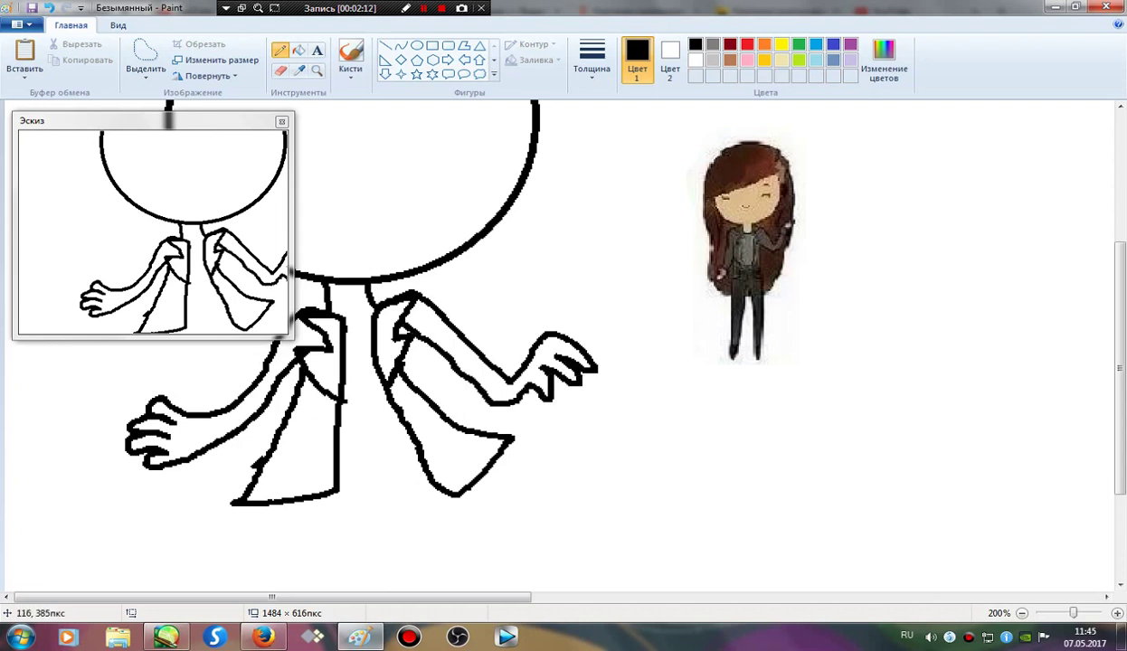
Step: Separate the fingers from the palm on both hands and draw the neckline and hem of the top
{"action": "left_click_drag", "start_coordinate": [163, 405], "coordinate": [157, 454]}
{"action": "left_click_drag", "start_coordinate": [559, 337], "coordinate": [509, 376]}
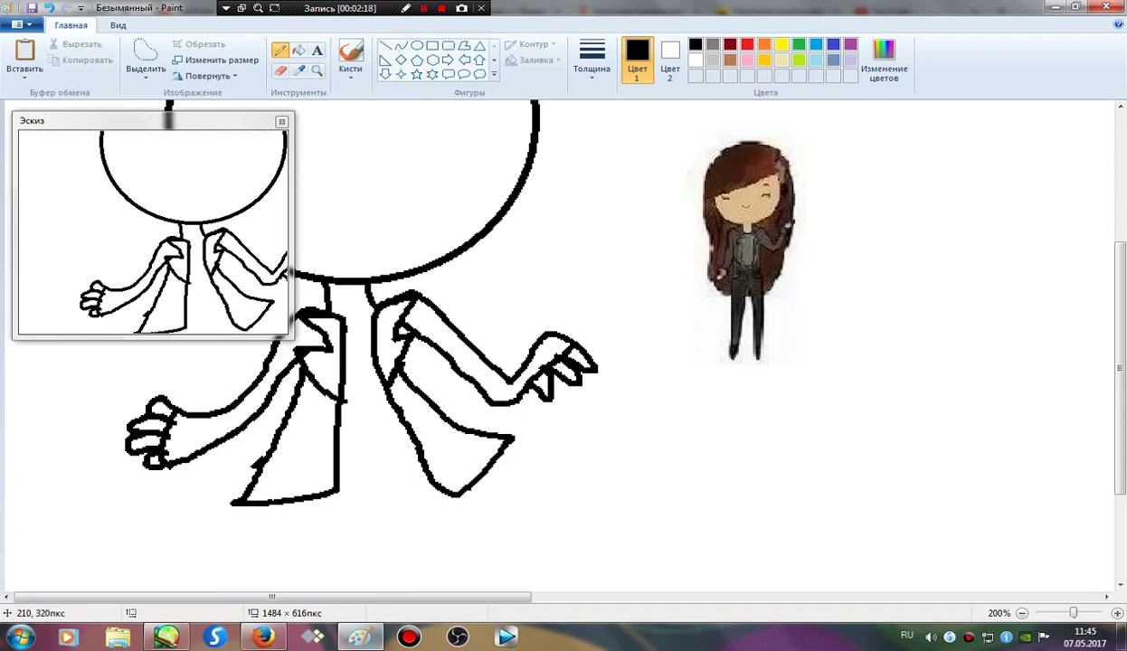
{"action": "left_click_drag", "start_coordinate": [323, 311], "coordinate": [370, 324]}
{"action": "left_click_drag", "start_coordinate": [338, 489], "coordinate": [433, 486]}
Step: Draw two legs below the hem of the top and add heeled boots beneath them
{"action": "left_click_drag", "start_coordinate": [1120, 380], "coordinate": [1121, 434]}
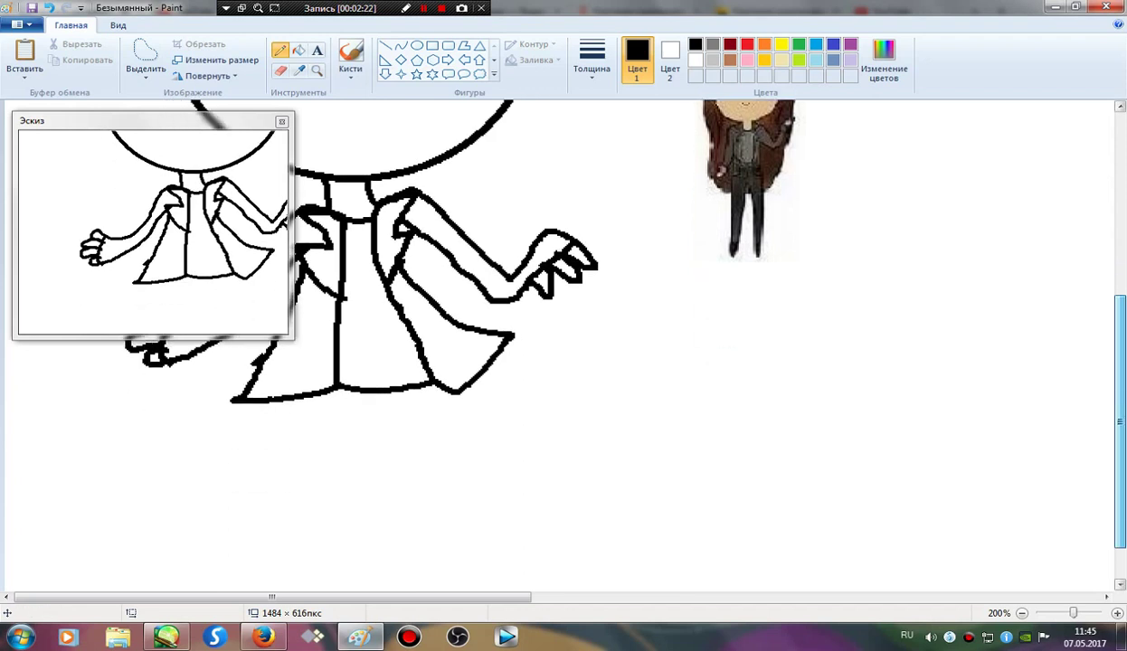
{"action": "mouse_move", "coordinate": [328, 381]}
{"action": "left_mouse_down"}
{"action": "mouse_move", "coordinate": [319, 418]}
{"action": "mouse_move", "coordinate": [340, 512]}
{"action": "mouse_move", "coordinate": [371, 389]}
{"action": "mouse_move", "coordinate": [376, 508]}
{"action": "mouse_move", "coordinate": [425, 375]}
{"action": "left_mouse_up"}
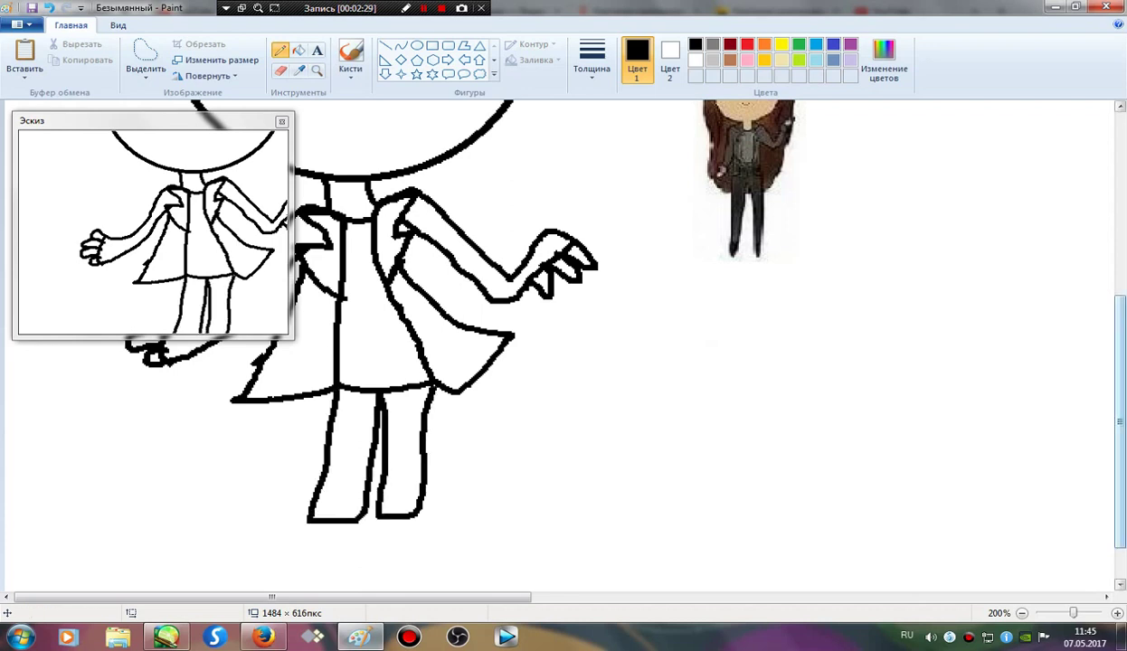
{"action": "left_click_drag", "start_coordinate": [1120, 421], "coordinate": [1120, 454]}
{"action": "mouse_move", "coordinate": [304, 453]}
{"action": "left_mouse_down"}
{"action": "mouse_move", "coordinate": [298, 520]}
{"action": "mouse_move", "coordinate": [266, 563]}
{"action": "mouse_move", "coordinate": [339, 564]}
{"action": "mouse_move", "coordinate": [359, 483]}
{"action": "mouse_move", "coordinate": [310, 465]}
{"action": "mouse_move", "coordinate": [378, 458]}
{"action": "mouse_move", "coordinate": [358, 564]}
{"action": "mouse_move", "coordinate": [369, 579]}
{"action": "mouse_move", "coordinate": [371, 560]}
{"action": "mouse_move", "coordinate": [396, 583]}
{"action": "mouse_move", "coordinate": [420, 573]}
{"action": "mouse_move", "coordinate": [397, 549]}
{"action": "mouse_move", "coordinate": [409, 445]}
{"action": "left_mouse_up"}
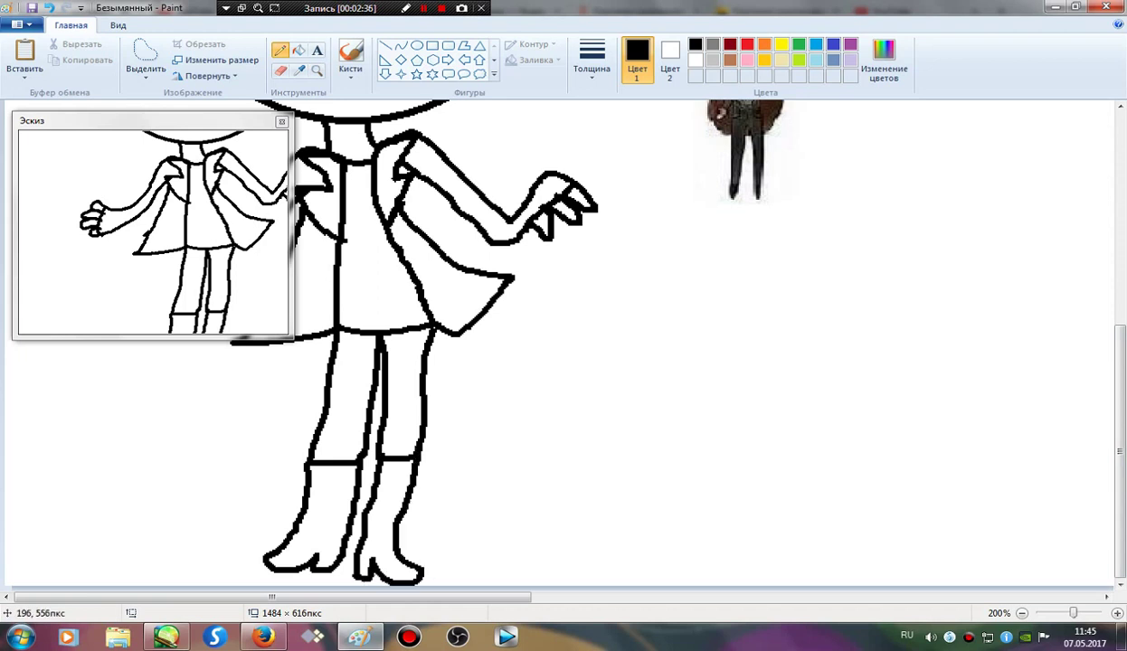
{"action": "left_click_drag", "start_coordinate": [310, 477], "coordinate": [353, 488]}
{"action": "left_click", "coordinate": [48, 7]}
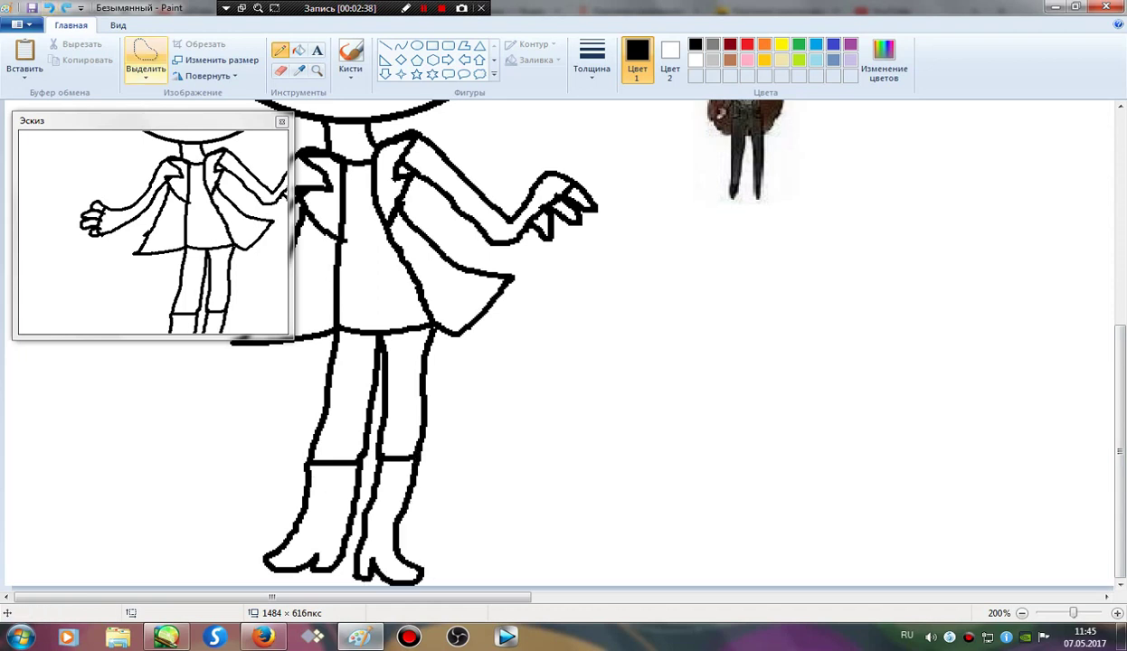
Step: Fill both trouser legs with a dark grey sampled from the reference girl's clothing
{"action": "left_click", "coordinate": [299, 70]}
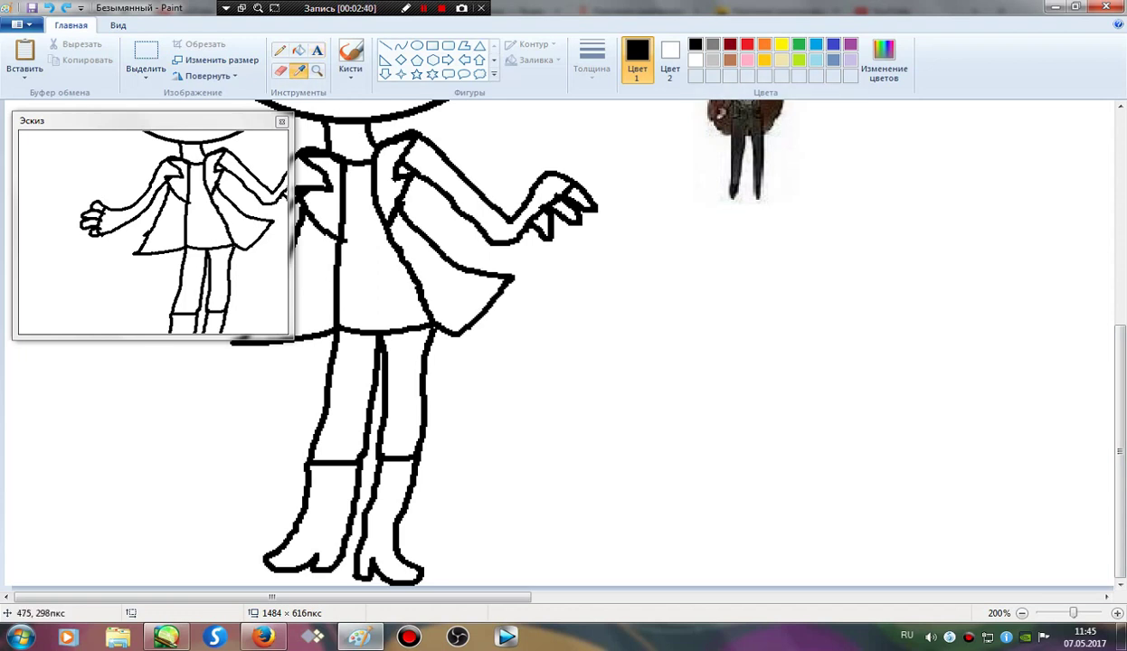
{"action": "left_click", "coordinate": [739, 126]}
{"action": "left_click", "coordinate": [298, 50]}
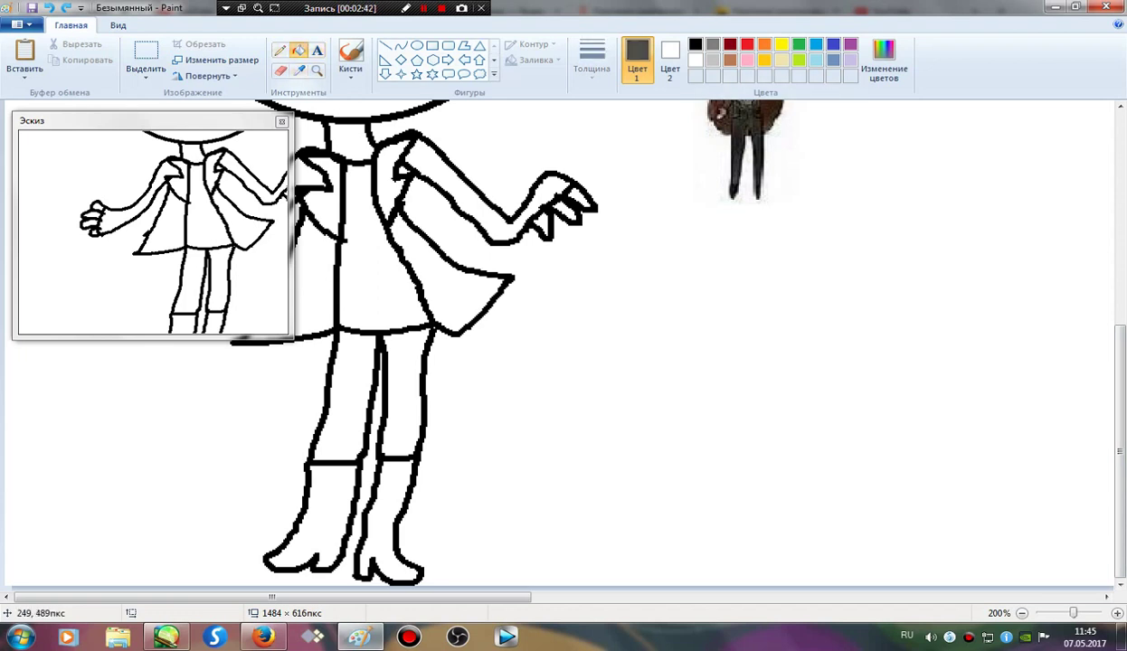
{"action": "left_click", "coordinate": [348, 398]}
{"action": "left_click", "coordinate": [400, 389]}
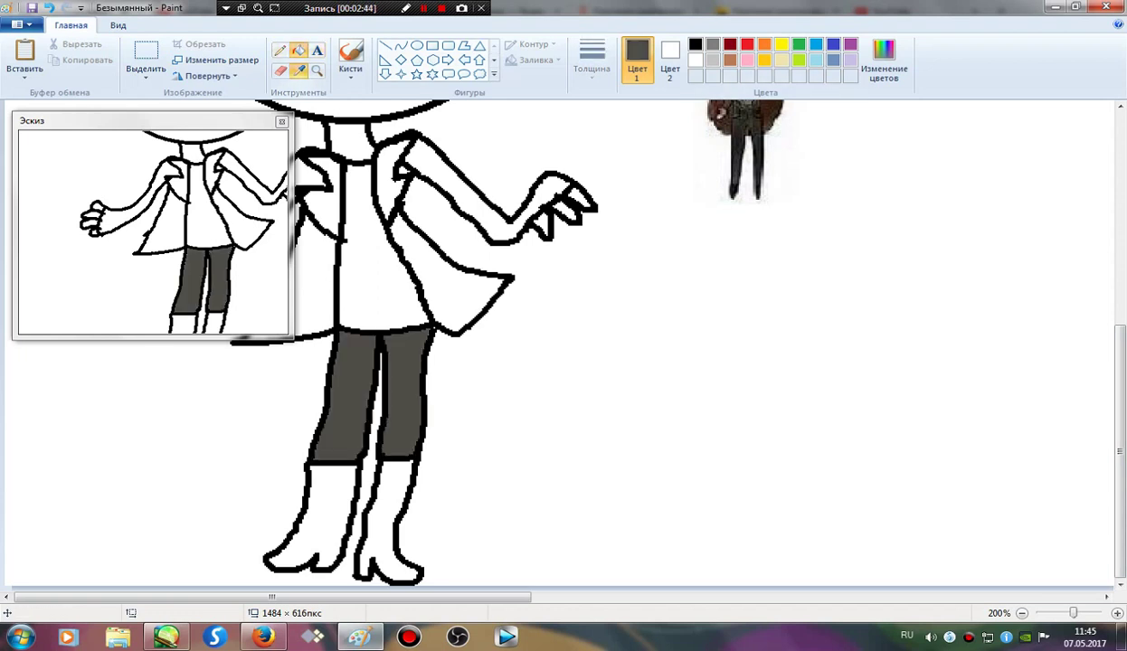
Step: Fill both boots with a dark colour sampled from the reference girl's lower leg
{"action": "left_click", "coordinate": [299, 70]}
{"action": "left_click", "coordinate": [736, 176]}
{"action": "left_click", "coordinate": [303, 516]}
{"action": "left_click", "coordinate": [380, 507]}
{"action": "scroll", "coordinate": [1121, 380], "scroll_direction": "up", "scroll_amount": 3}
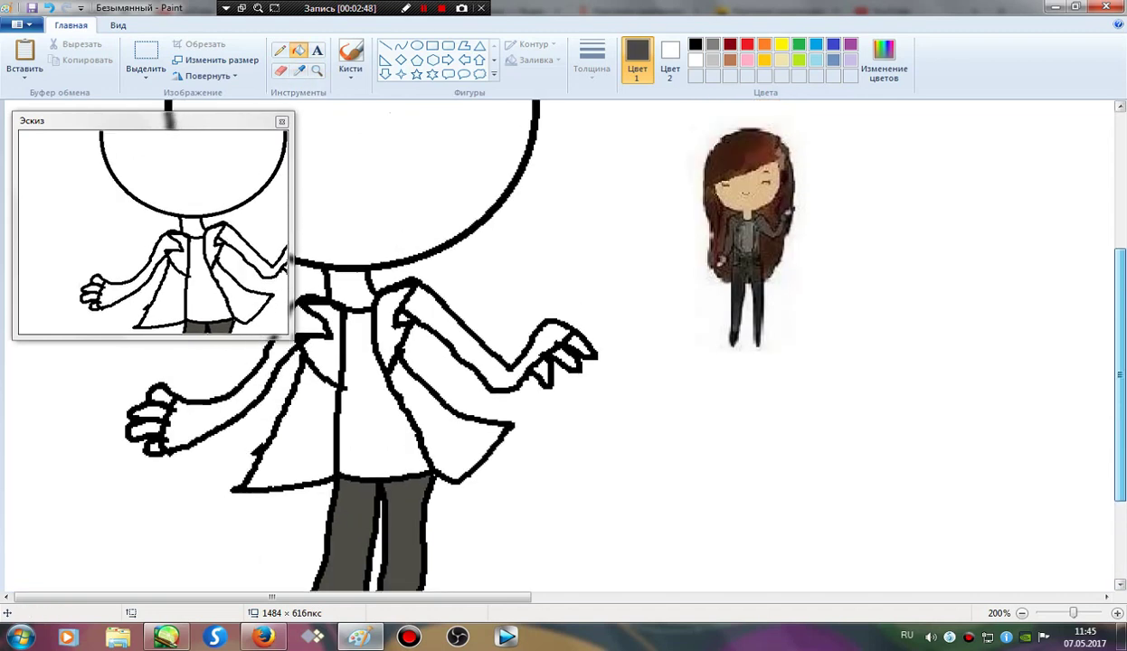
Step: Fill the top under the open jacket with a grey sampled from the reference girl's shirt
{"action": "left_click", "coordinate": [299, 70]}
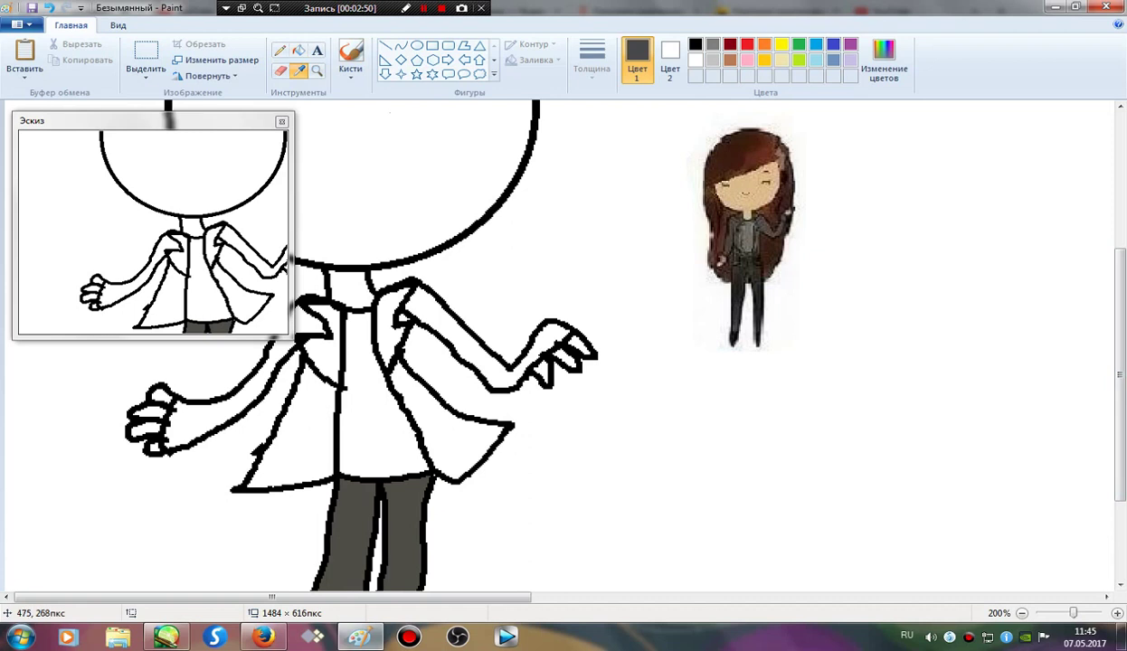
{"action": "left_click", "coordinate": [748, 236]}
{"action": "left_click", "coordinate": [373, 400]}
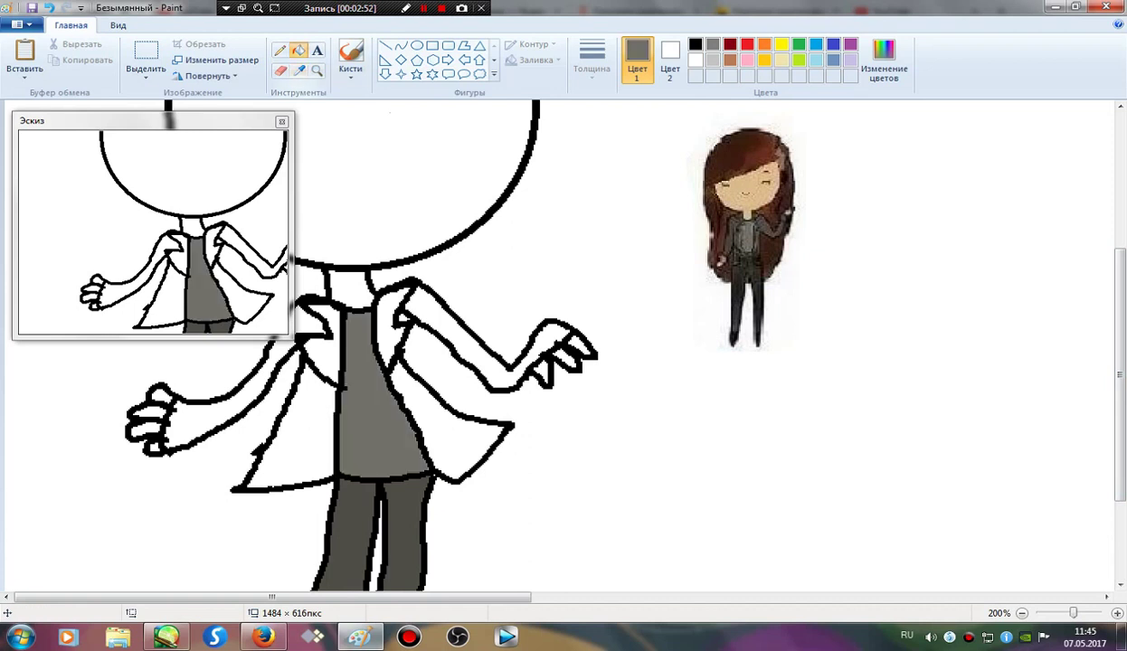
Step: Fill the jacket's panels, collar and both sleeves with a brownish grey sampled from the reference girl's jacket
{"action": "left_click", "coordinate": [299, 70]}
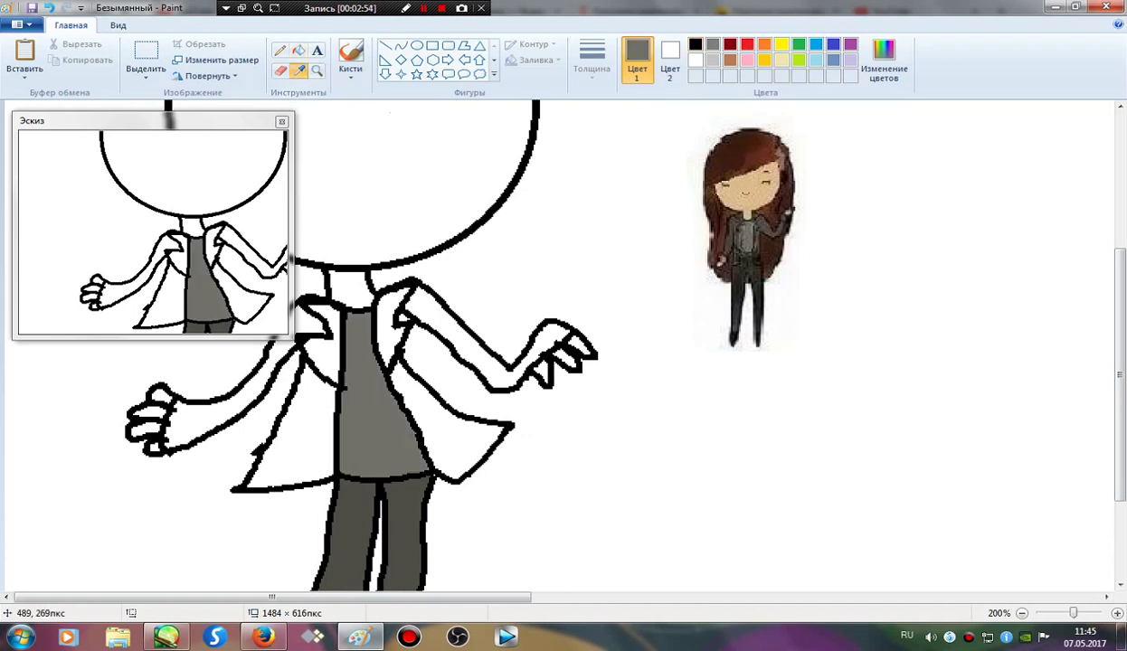
{"action": "left_click", "coordinate": [768, 233]}
{"action": "left_click", "coordinate": [299, 425]}
{"action": "left_click", "coordinate": [317, 340]}
{"action": "left_click", "coordinate": [384, 317]}
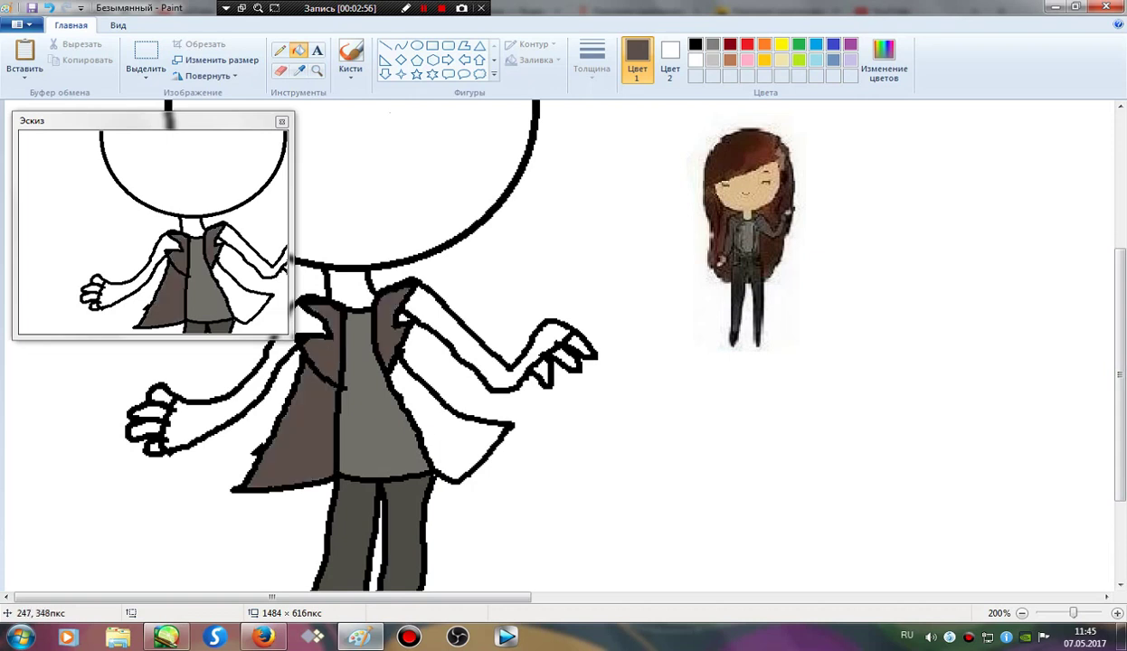
{"action": "left_click", "coordinate": [444, 425]}
{"action": "left_click", "coordinate": [471, 348]}
{"action": "left_click", "coordinate": [242, 404]}
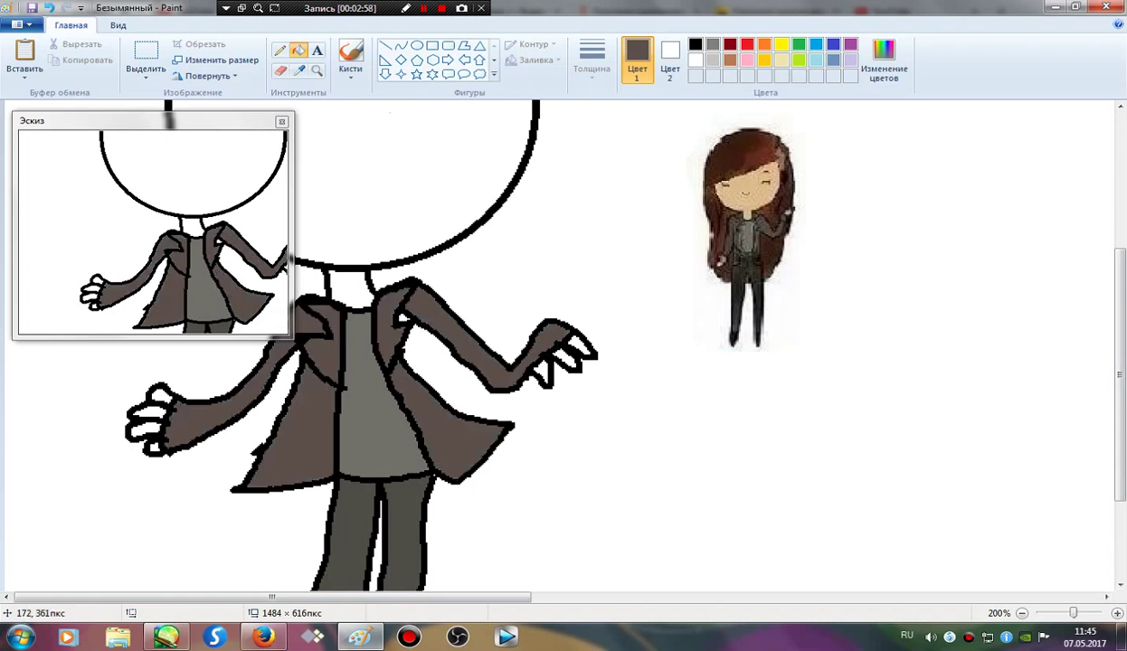
Step: Fill the head, neck and the fingers of both hands with the skin tone sampled from the reference girl's face
{"action": "left_click", "coordinate": [299, 70]}
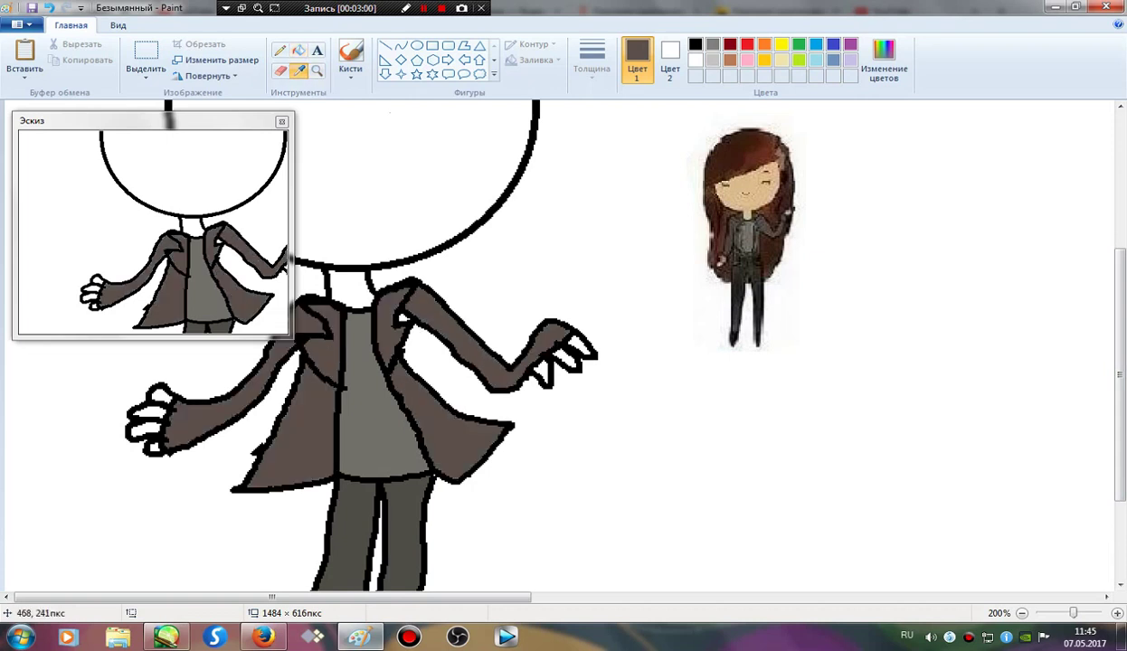
{"action": "left_click", "coordinate": [737, 185]}
{"action": "left_click", "coordinate": [407, 172]}
{"action": "left_click", "coordinate": [346, 285]}
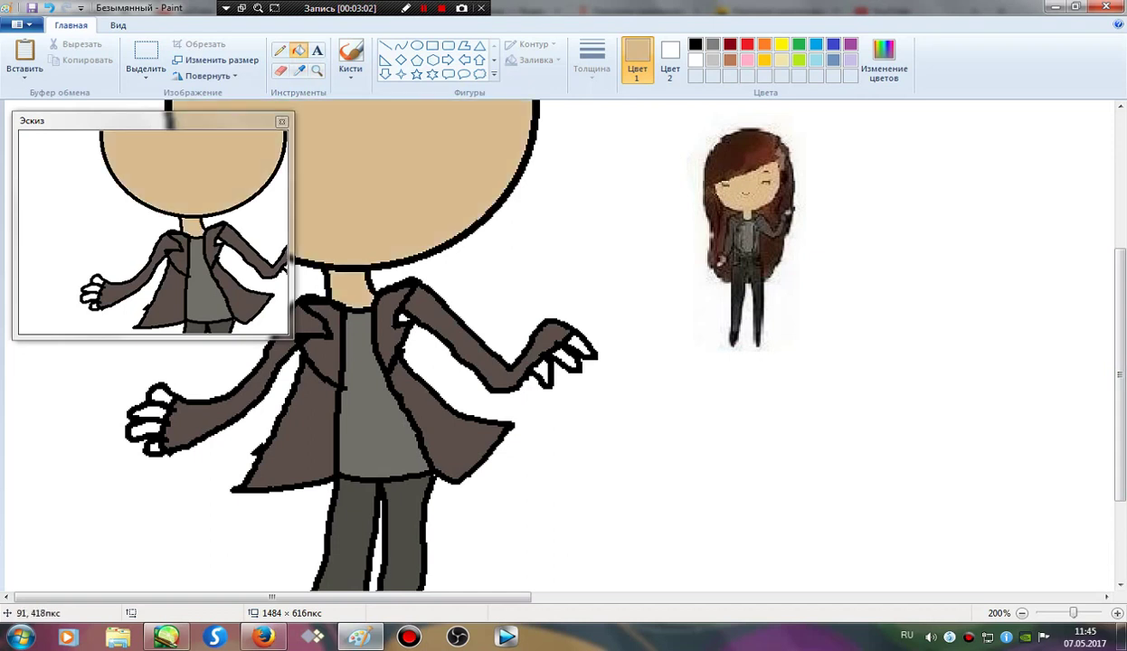
{"action": "left_click", "coordinate": [139, 429]}
{"action": "left_click", "coordinate": [145, 403]}
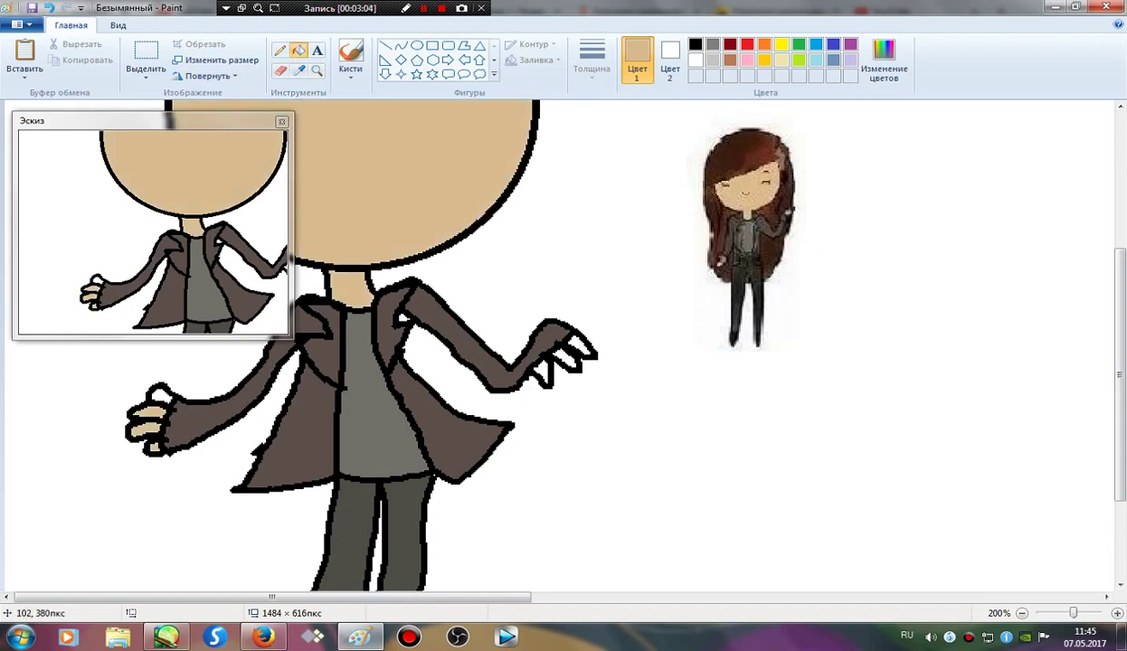
{"action": "left_click", "coordinate": [158, 387]}
{"action": "left_click", "coordinate": [539, 372]}
{"action": "left_click", "coordinate": [559, 358]}
{"action": "left_click", "coordinate": [49, 8]}
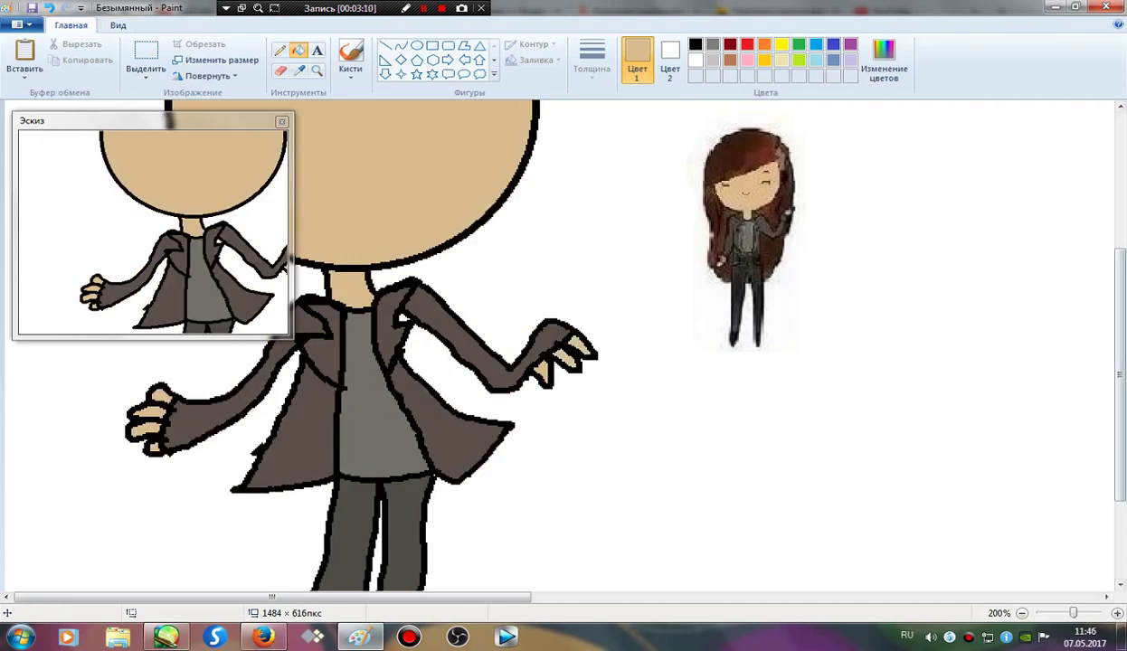
Step: Draw the hair outline around the head in red, with a parted fringe crossing the face and pointed side strands
{"action": "scroll", "coordinate": [1092, 570], "scroll_direction": "up", "scroll_amount": 3}
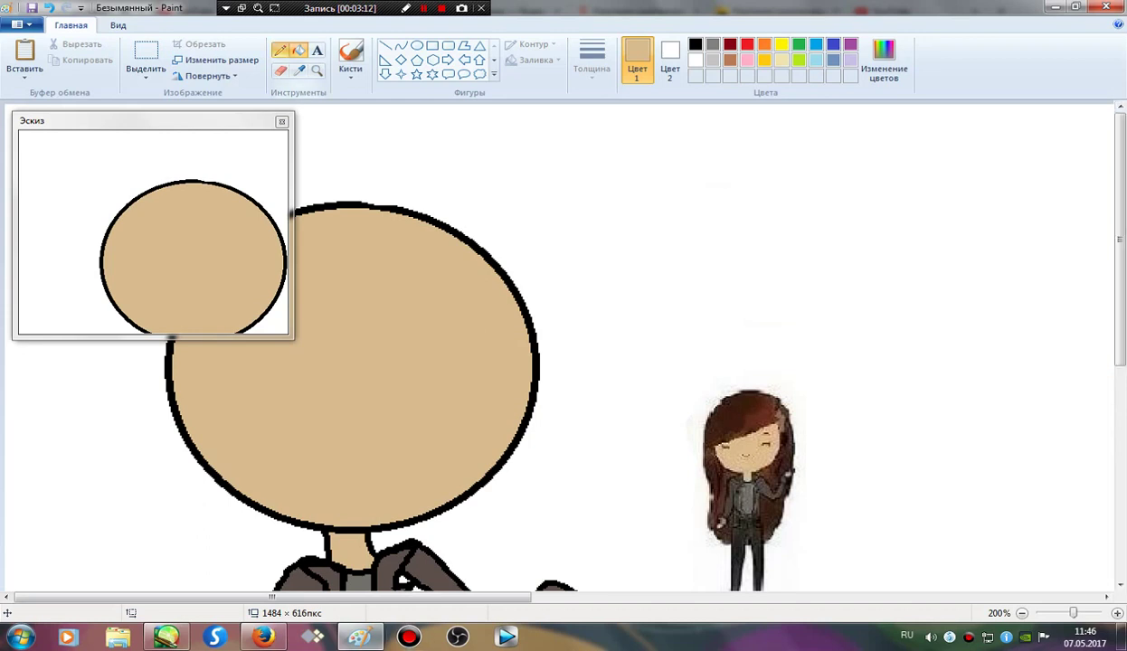
{"action": "left_click", "coordinate": [280, 50]}
{"action": "left_click", "coordinate": [748, 44]}
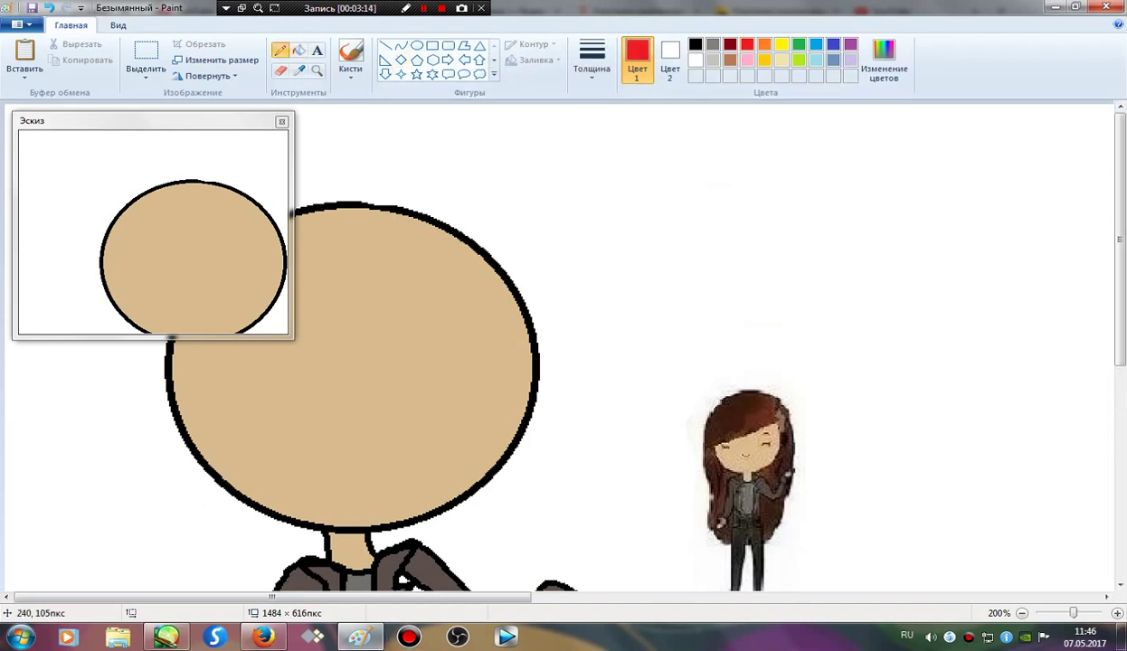
{"action": "mouse_move", "coordinate": [452, 243]}
{"action": "left_mouse_down"}
{"action": "mouse_move", "coordinate": [413, 314]}
{"action": "mouse_move", "coordinate": [265, 404]}
{"action": "mouse_move", "coordinate": [194, 487]}
{"action": "mouse_move", "coordinate": [142, 418]}
{"action": "mouse_move", "coordinate": [135, 340]}
{"action": "mouse_move", "coordinate": [241, 206]}
{"action": "mouse_move", "coordinate": [310, 172]}
{"action": "mouse_move", "coordinate": [424, 187]}
{"action": "mouse_move", "coordinate": [556, 253]}
{"action": "mouse_move", "coordinate": [532, 258]}
{"action": "mouse_move", "coordinate": [576, 350]}
{"action": "mouse_move", "coordinate": [583, 480]}
{"action": "mouse_move", "coordinate": [564, 528]}
{"action": "mouse_move", "coordinate": [556, 534]}
{"action": "mouse_move", "coordinate": [556, 463]}
{"action": "mouse_move", "coordinate": [548, 514]}
{"action": "mouse_move", "coordinate": [501, 549]}
{"action": "mouse_move", "coordinate": [500, 496]}
{"action": "mouse_move", "coordinate": [373, 309]}
{"action": "left_mouse_up"}
Step: Draw the long back hair in red from both side strands down around the arms to the upper legs, moving the thumbnail preview off the drawing
{"action": "scroll", "coordinate": [561, 344], "scroll_direction": "down", "scroll_amount": 5}
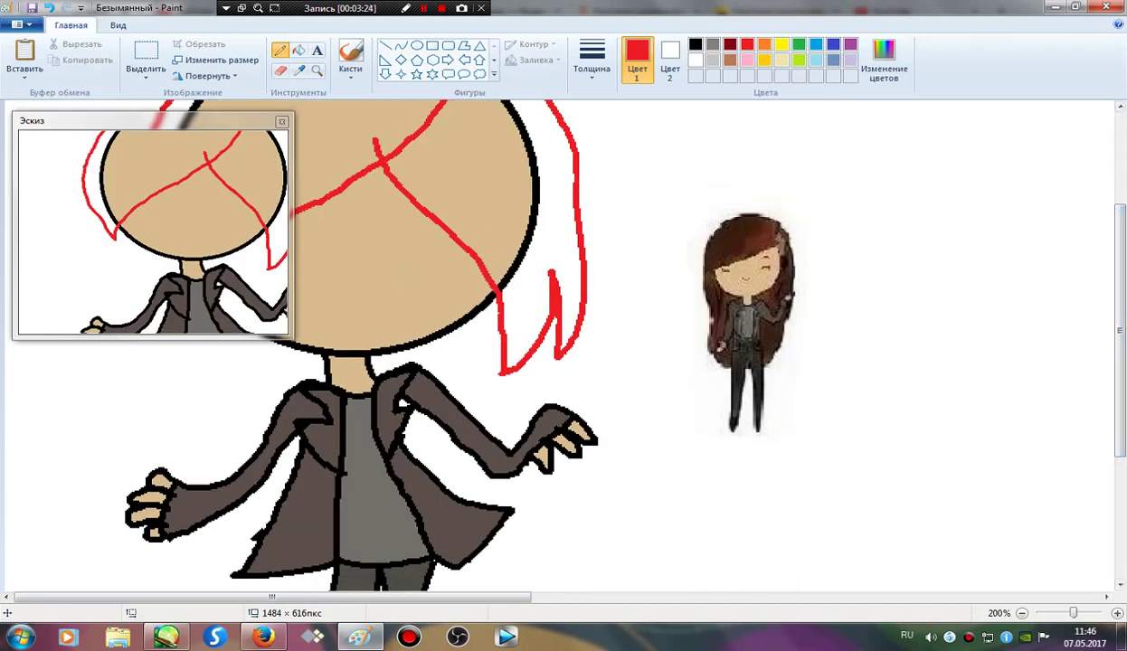
{"action": "mouse_move", "coordinate": [91, 120]}
{"action": "left_mouse_down"}
{"action": "mouse_move", "coordinate": [941, 150]}
{"action": "mouse_move", "coordinate": [941, 110]}
{"action": "mouse_move", "coordinate": [906, 105]}
{"action": "left_mouse_up"}
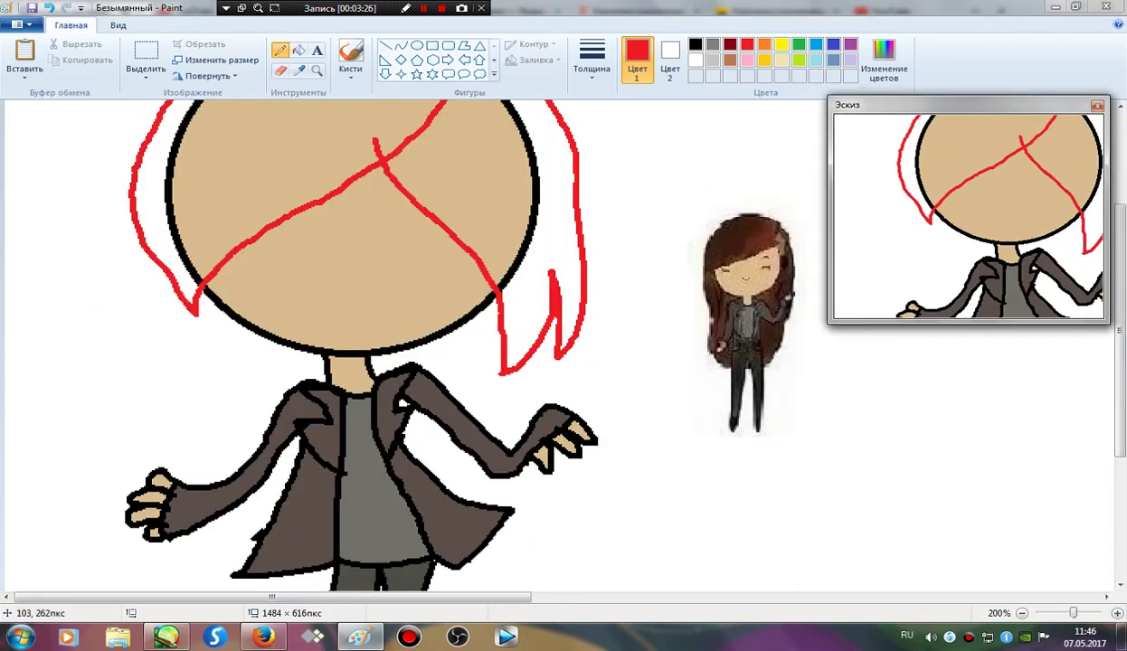
{"action": "scroll", "coordinate": [362, 344], "scroll_direction": "down", "scroll_amount": 1}
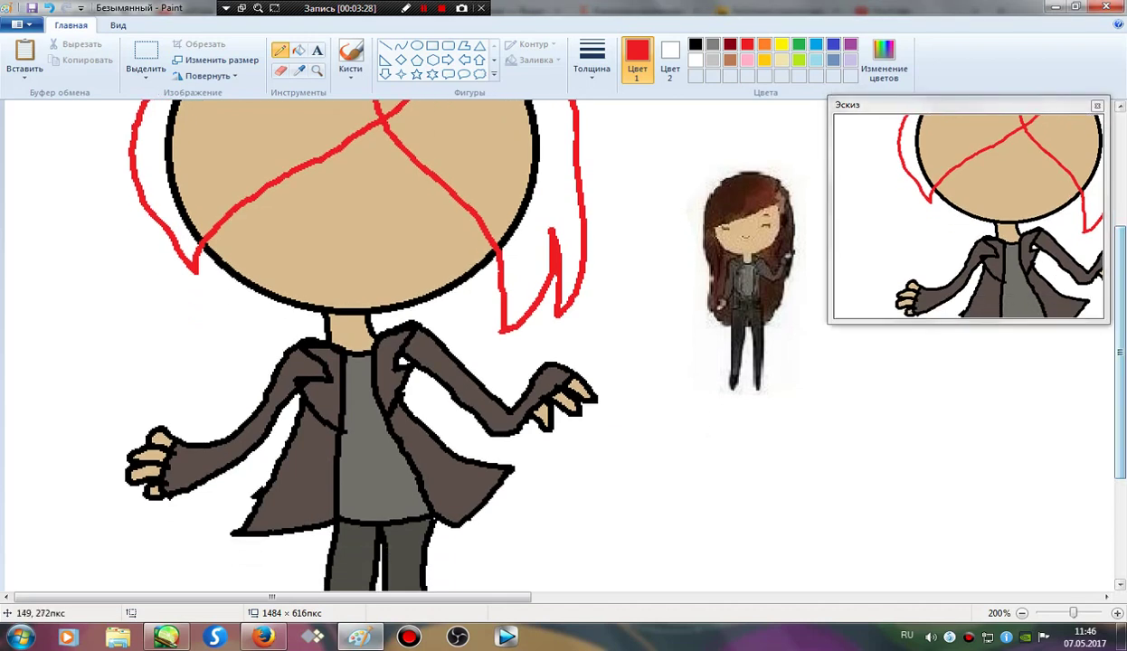
{"action": "left_click_drag", "start_coordinate": [202, 247], "coordinate": [215, 277]}
{"action": "mouse_move", "coordinate": [210, 359]}
{"action": "left_mouse_down"}
{"action": "mouse_move", "coordinate": [179, 398]}
{"action": "mouse_move", "coordinate": [79, 432]}
{"action": "mouse_move", "coordinate": [106, 546]}
{"action": "mouse_move", "coordinate": [139, 582]}
{"action": "mouse_move", "coordinate": [320, 584]}
{"action": "left_mouse_up"}
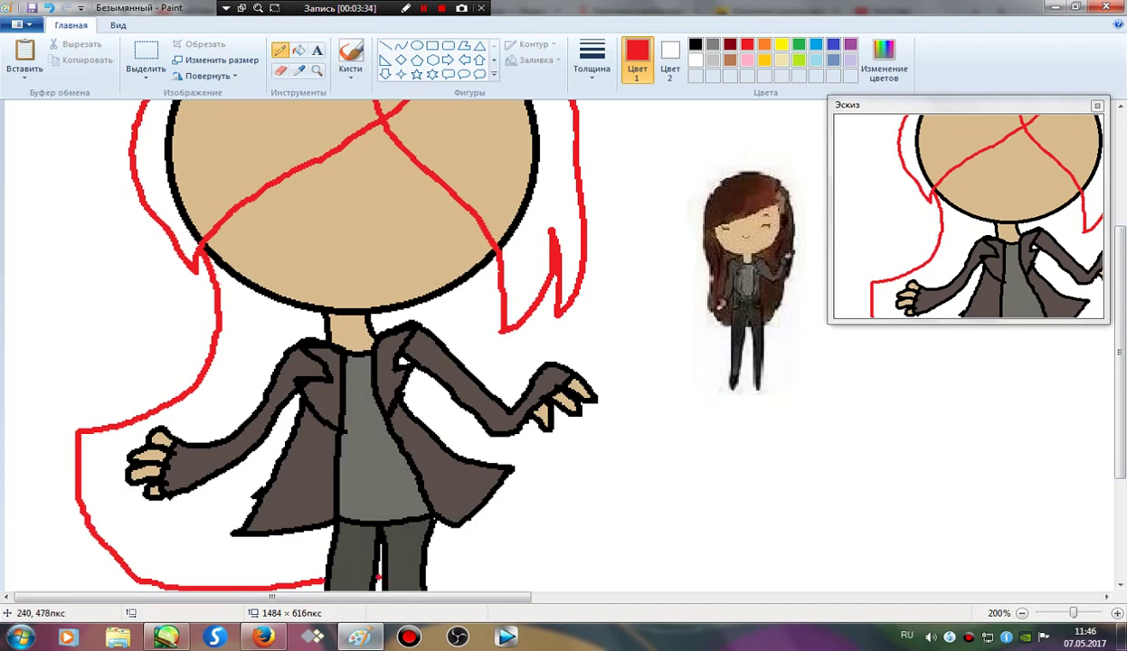
{"action": "mouse_move", "coordinate": [378, 577]}
{"action": "left_mouse_down"}
{"action": "mouse_move", "coordinate": [479, 566]}
{"action": "mouse_move", "coordinate": [650, 489]}
{"action": "mouse_move", "coordinate": [555, 309]}
{"action": "left_mouse_up"}
Step: Fill the head areas covered by the hair with white and recolour the red hair outline black
{"action": "left_click", "coordinate": [300, 50]}
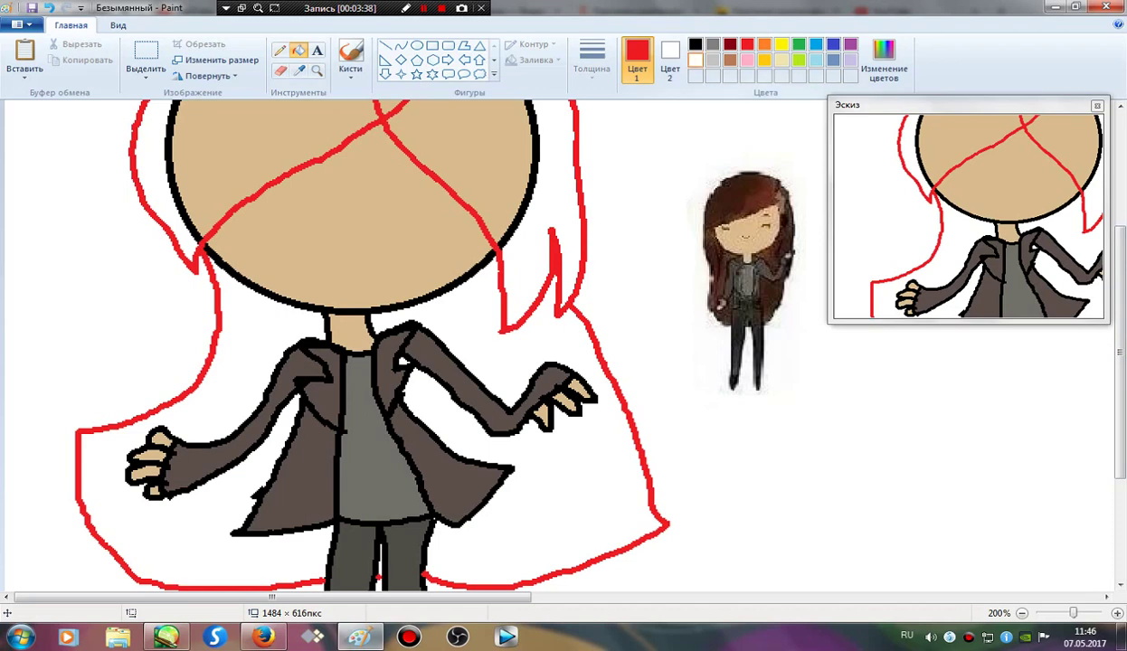
{"action": "left_click", "coordinate": [696, 60]}
{"action": "left_click", "coordinate": [500, 161]}
{"action": "left_click", "coordinate": [535, 172]}
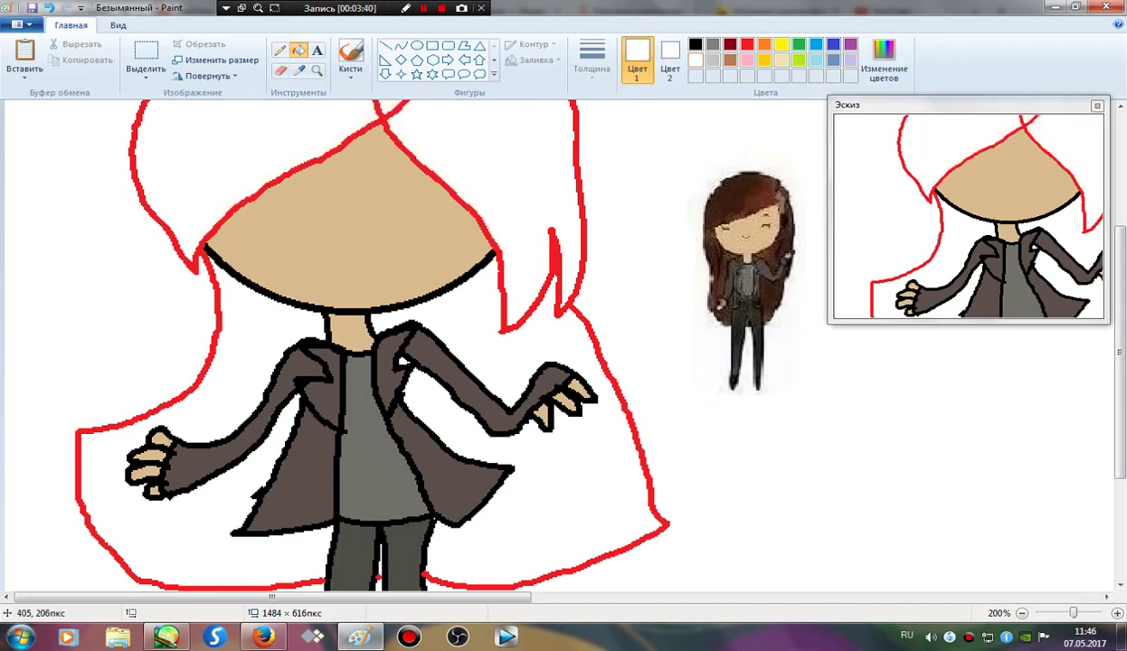
{"action": "left_click", "coordinate": [696, 44]}
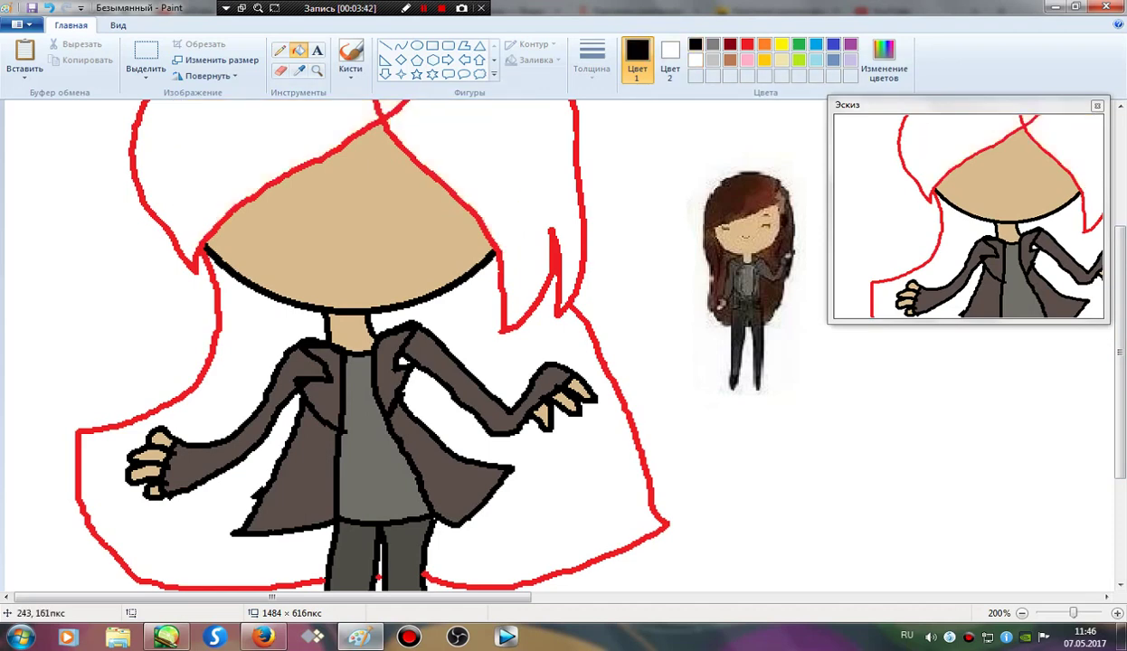
{"action": "left_click", "coordinate": [446, 183]}
Step: Fill the fringe, side strands and long back hair with a dark reddish brown sampled from the reference girl's hair
{"action": "left_click_drag", "start_coordinate": [1121, 353], "coordinate": [1120, 263]}
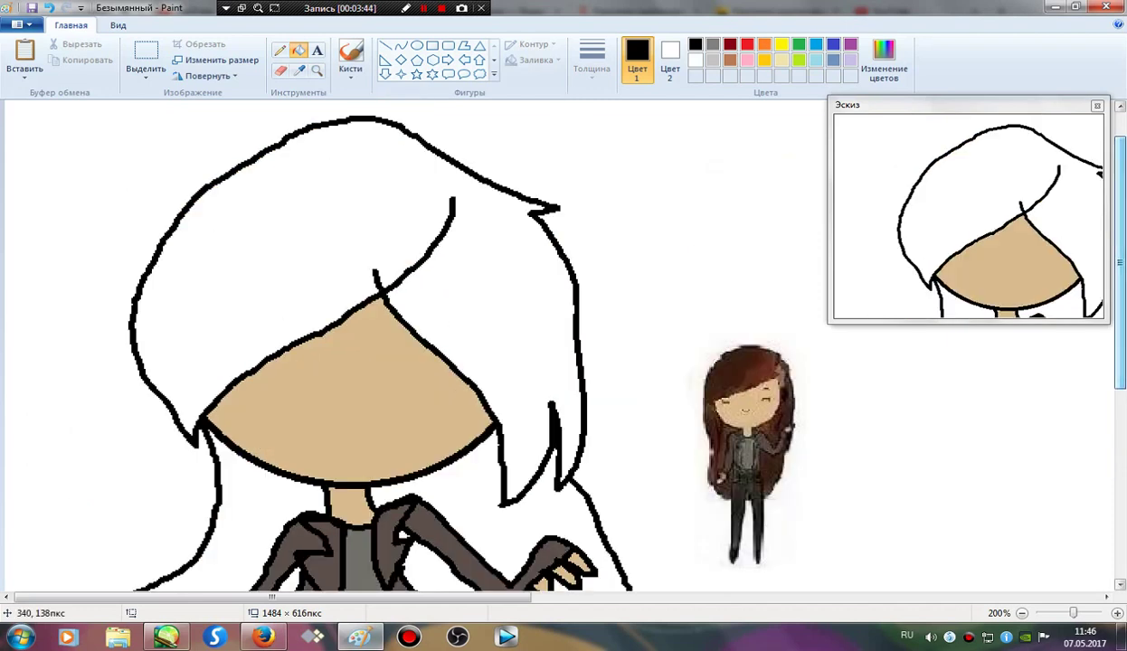
{"action": "left_click", "coordinate": [299, 70]}
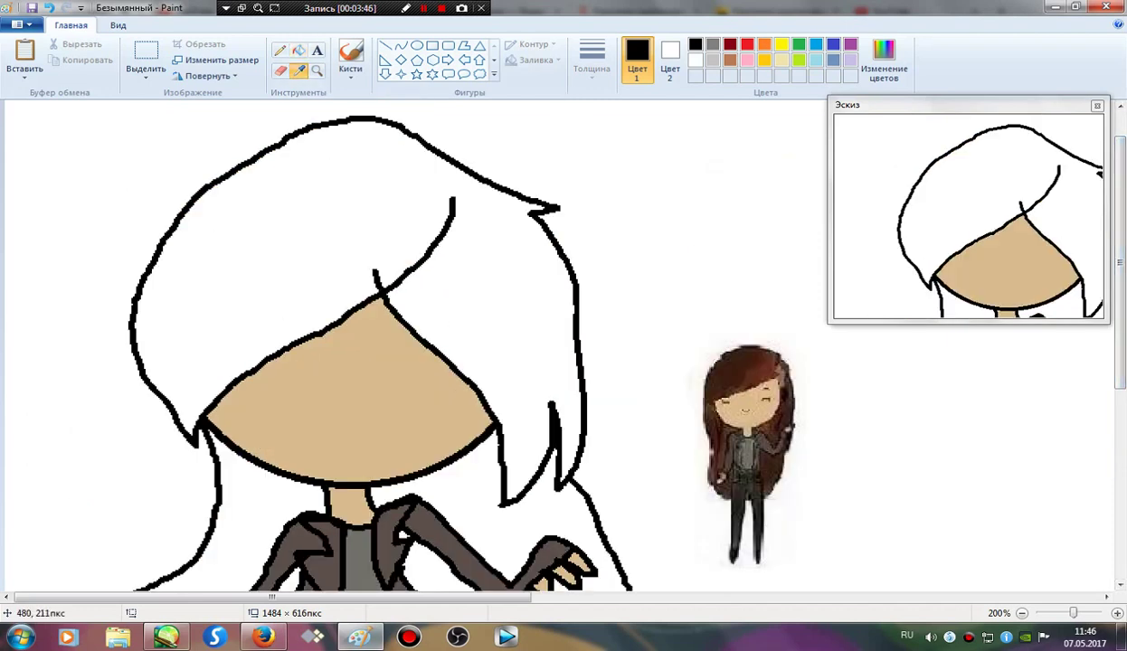
{"action": "left_click", "coordinate": [749, 382]}
{"action": "left_click", "coordinate": [465, 281]}
{"action": "left_click", "coordinate": [539, 539]}
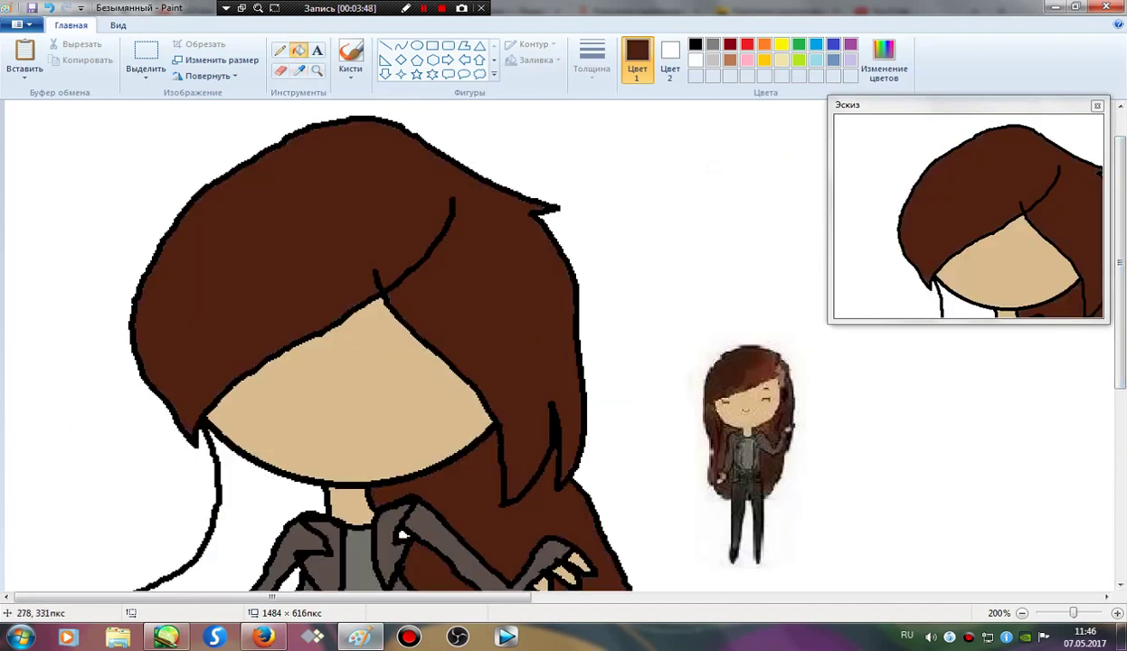
{"action": "left_click", "coordinate": [402, 534]}
{"action": "left_click", "coordinate": [276, 493]}
{"action": "left_click_drag", "start_coordinate": [1120, 260], "coordinate": [1120, 358]}
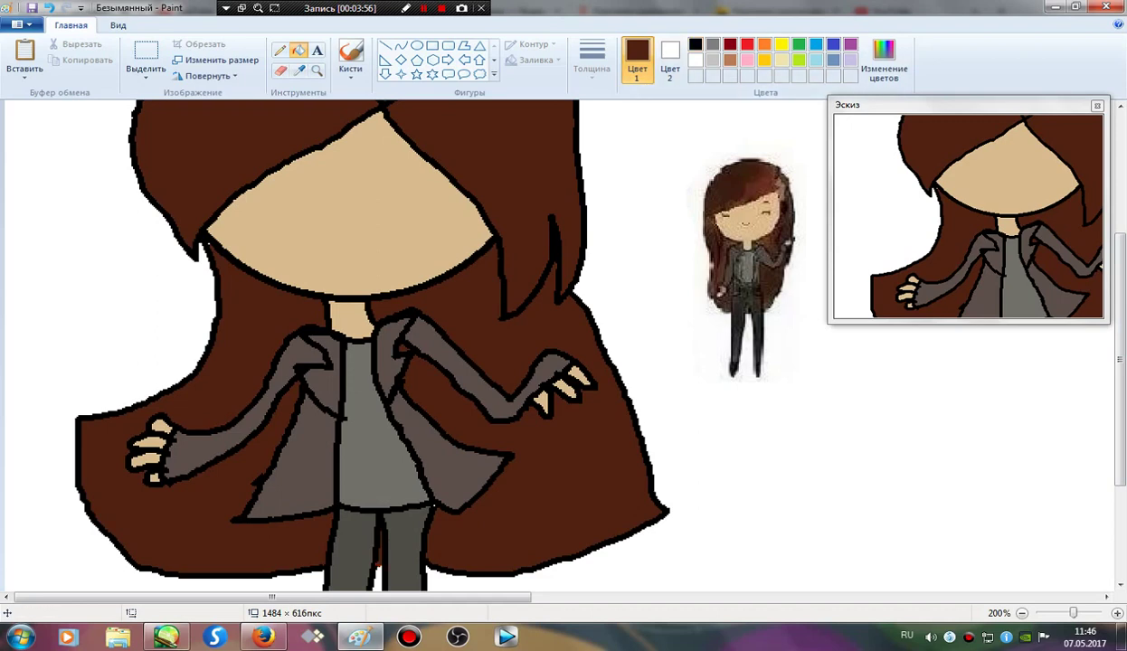
Step: Draw a large rounded black eye below the hair parting and fill its lashes with black
{"action": "left_click", "coordinate": [712, 44]}
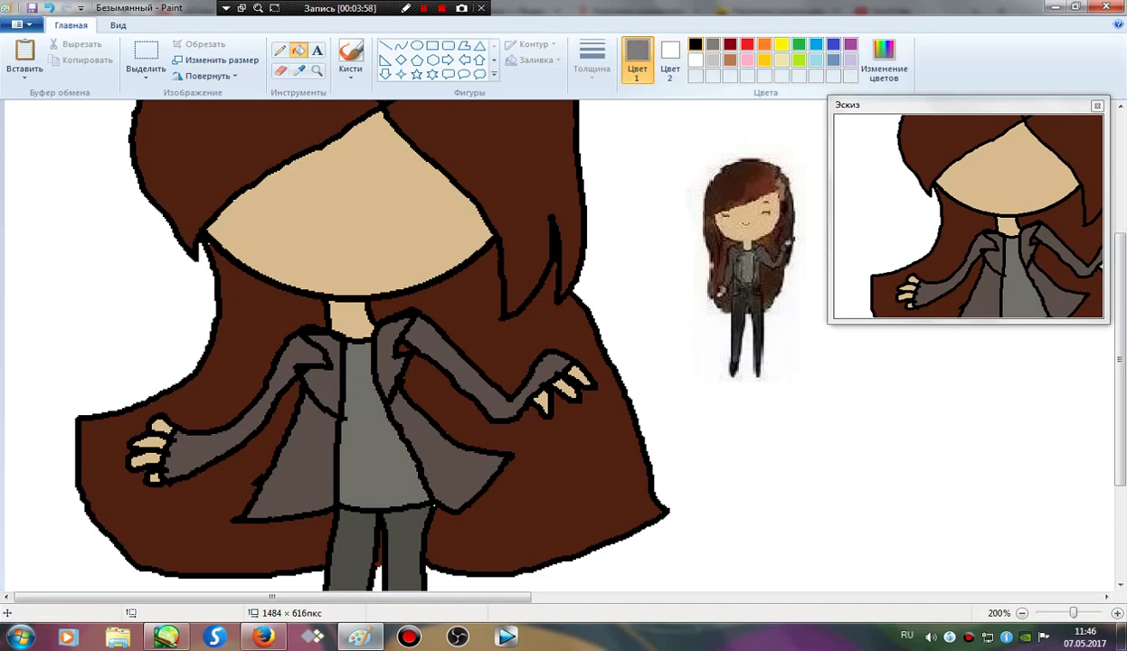
{"action": "left_click", "coordinate": [695, 44]}
{"action": "left_click", "coordinate": [279, 50]}
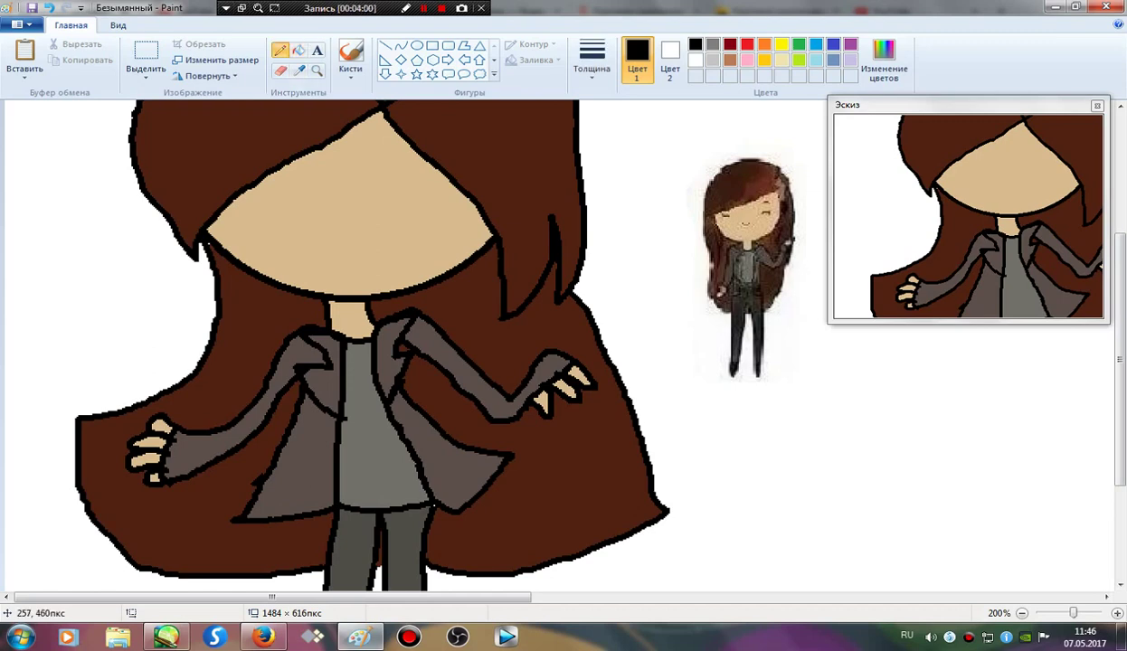
{"action": "left_click_drag", "start_coordinate": [1121, 380], "coordinate": [1121, 302]}
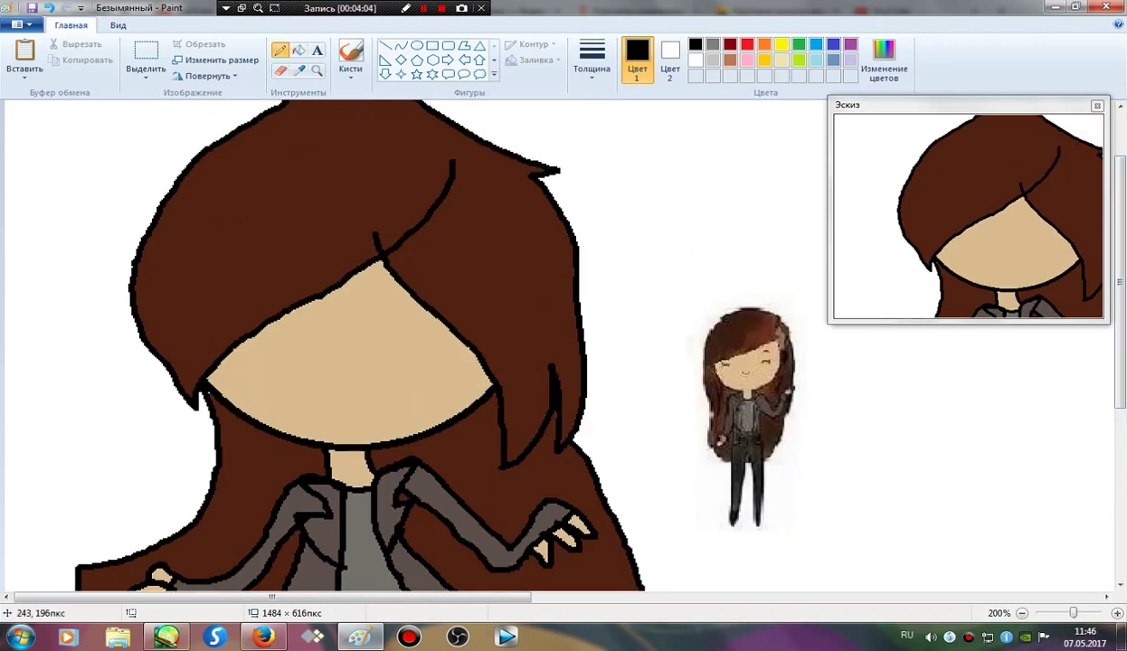
{"action": "mouse_move", "coordinate": [395, 286]}
{"action": "left_mouse_down"}
{"action": "mouse_move", "coordinate": [314, 321]}
{"action": "mouse_move", "coordinate": [351, 349]}
{"action": "mouse_move", "coordinate": [403, 312]}
{"action": "mouse_move", "coordinate": [396, 288]}
{"action": "mouse_move", "coordinate": [418, 305]}
{"action": "mouse_move", "coordinate": [412, 342]}
{"action": "mouse_move", "coordinate": [366, 345]}
{"action": "left_mouse_up"}
{"action": "left_click", "coordinate": [298, 50]}
{"action": "left_click", "coordinate": [404, 308]}
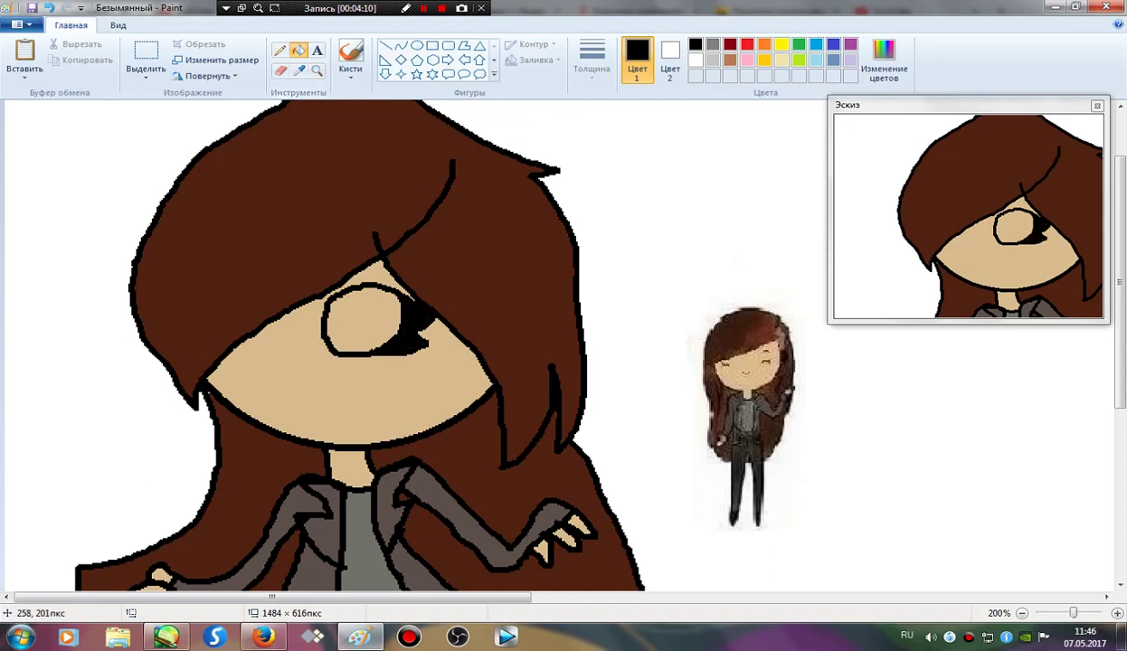
Step: Draw a curved pupil inside the eye, fill it with black and fill the rest of the eye with white
{"action": "left_click", "coordinate": [280, 49]}
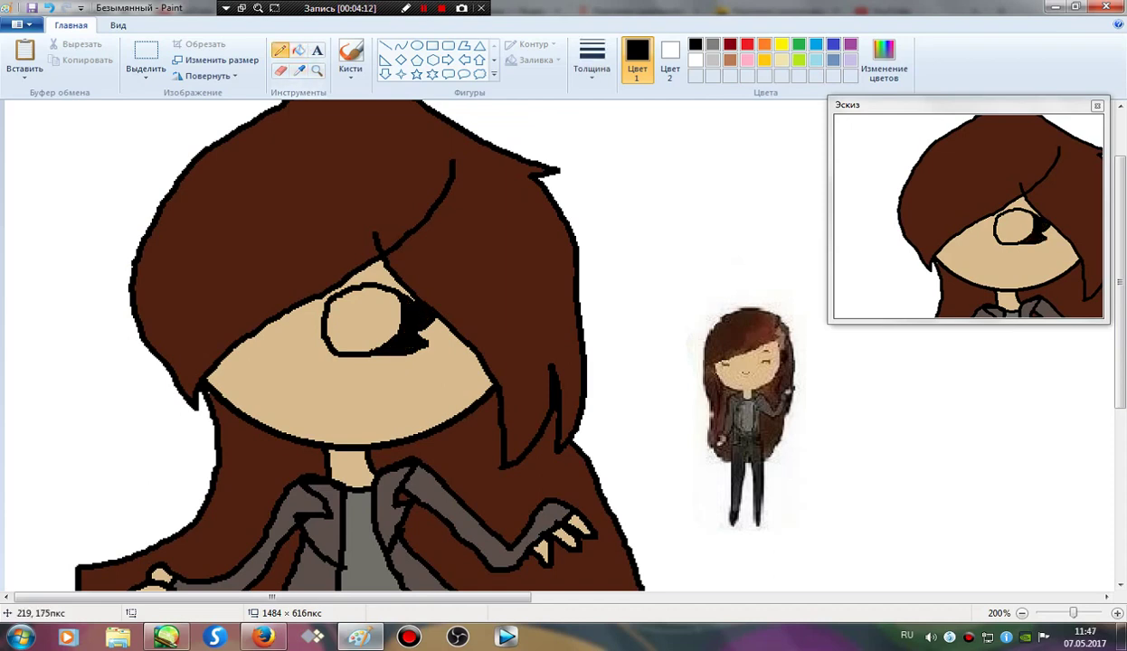
{"action": "left_click_drag", "start_coordinate": [355, 283], "coordinate": [325, 342]}
{"action": "left_click", "coordinate": [299, 50]}
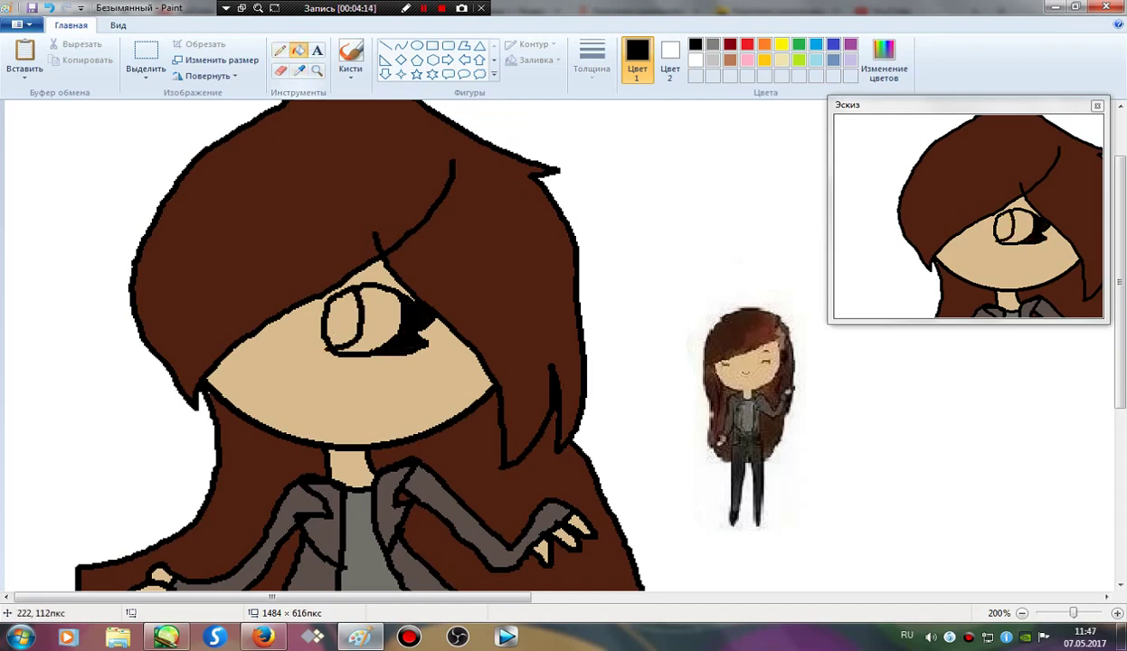
{"action": "left_click", "coordinate": [349, 326]}
{"action": "left_click", "coordinate": [695, 60]}
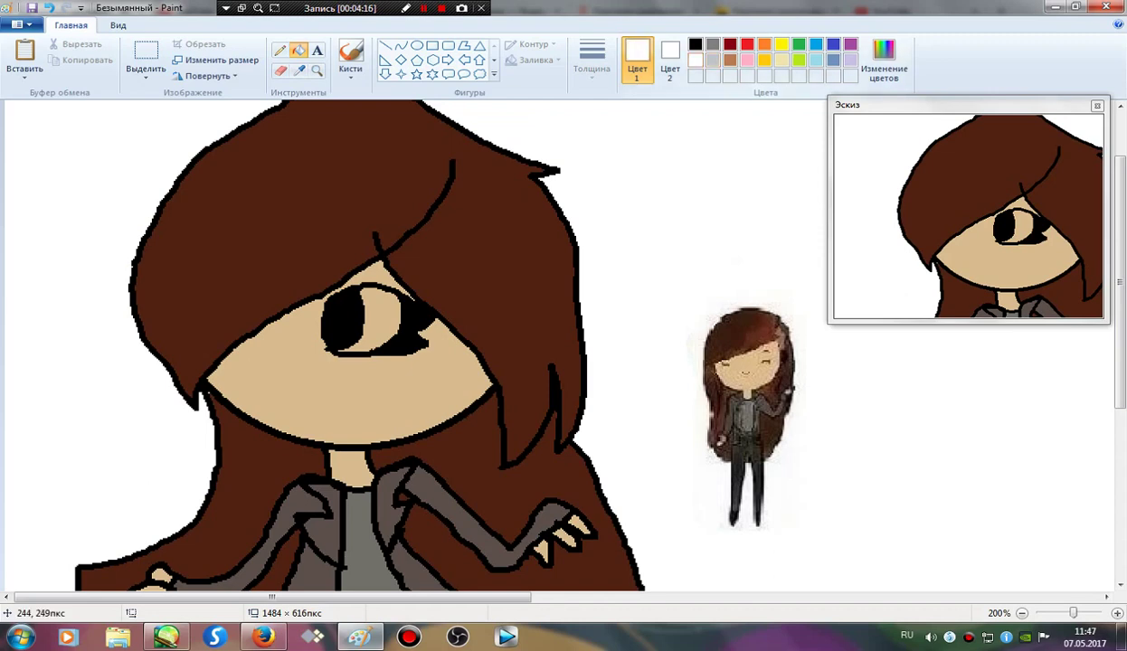
{"action": "left_click", "coordinate": [380, 321]}
Step: Divide the white of the eye with a black curve and fill the part next to the pupil with blue
{"action": "left_click", "coordinate": [279, 50]}
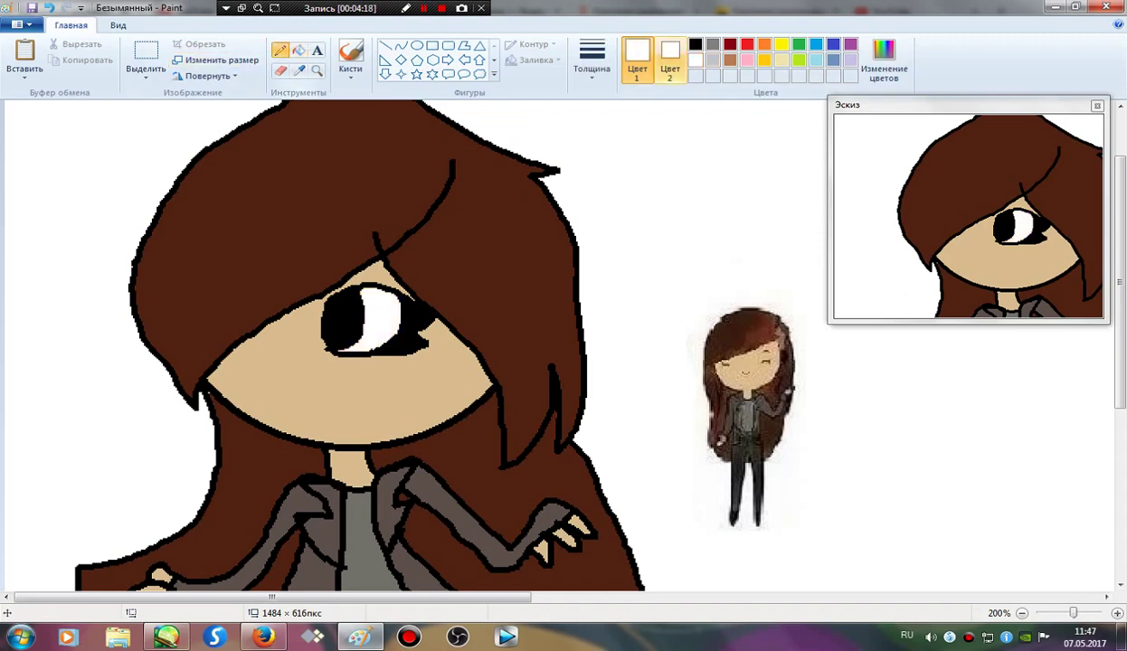
{"action": "left_click", "coordinate": [694, 44]}
{"action": "left_click_drag", "start_coordinate": [369, 280], "coordinate": [371, 341]}
{"action": "left_click", "coordinate": [299, 51]}
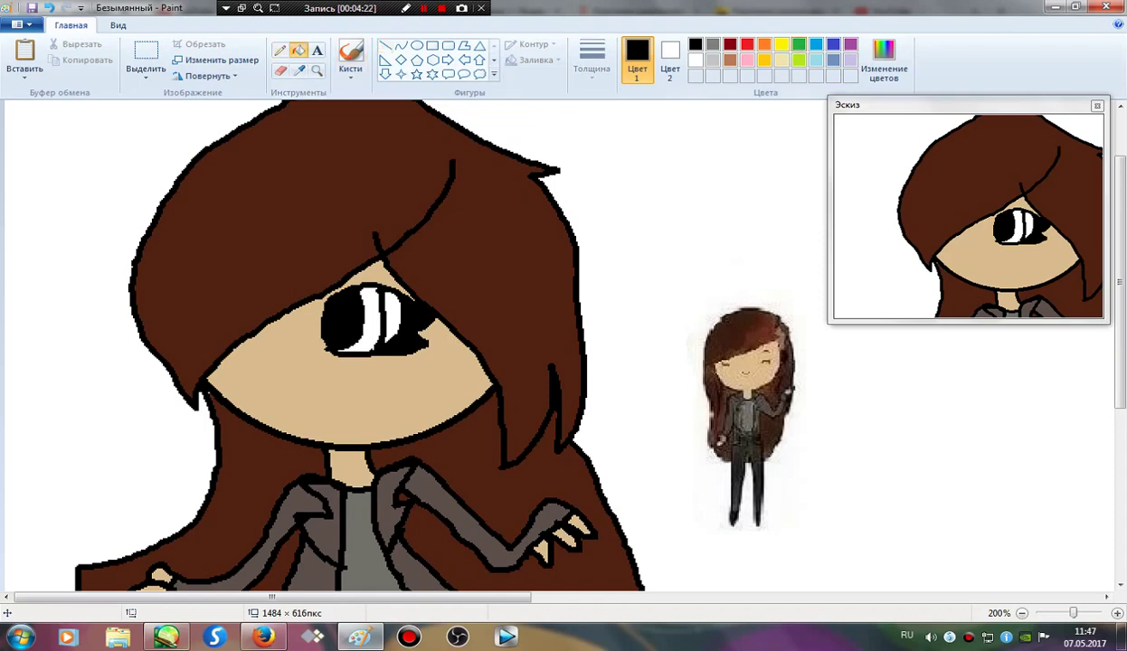
{"action": "left_click", "coordinate": [799, 45]}
{"action": "left_click", "coordinate": [816, 45]}
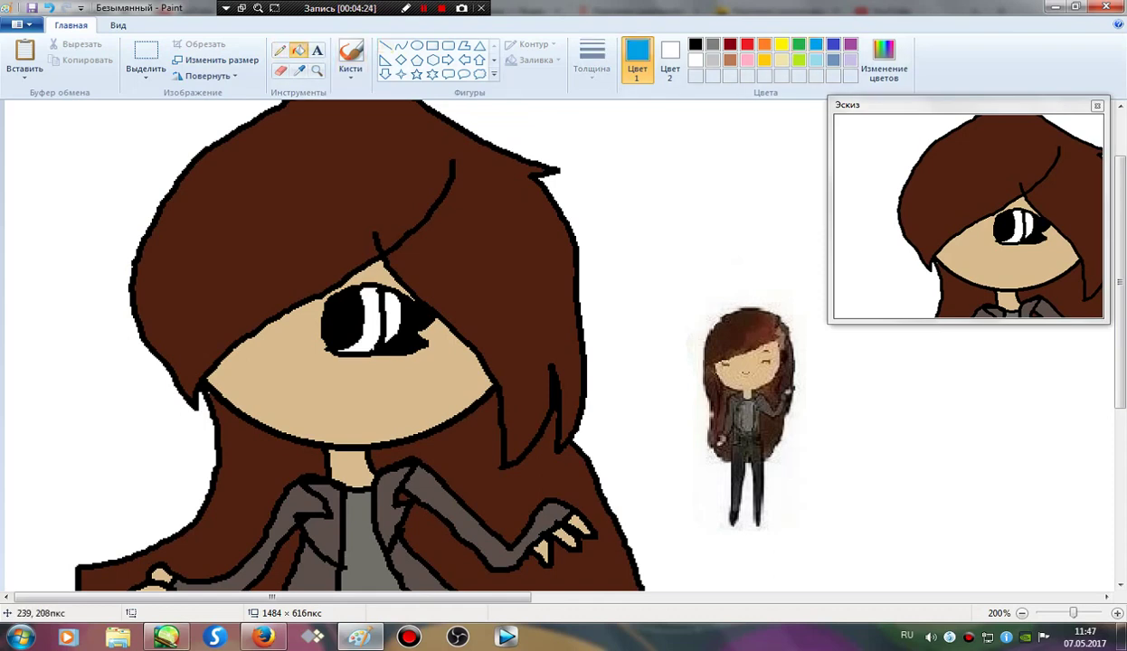
{"action": "left_click", "coordinate": [366, 316]}
Step: Draw black eyebrows above the eye, a small curved nose and the corner of the second eye at the fringe's edge
{"action": "left_click", "coordinate": [279, 50]}
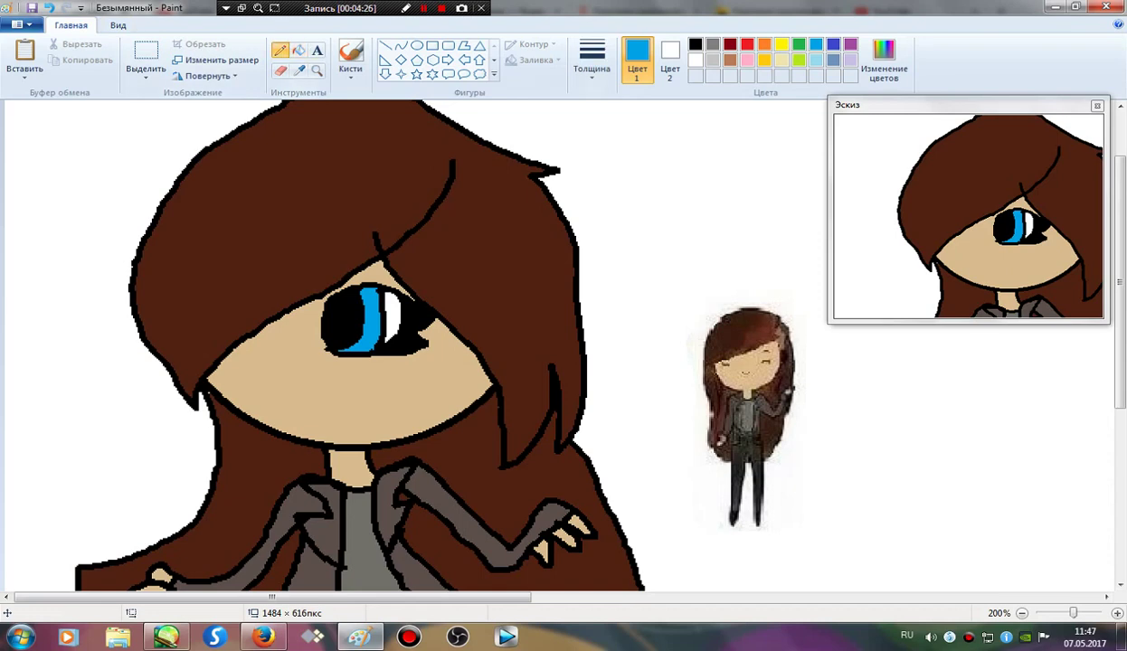
{"action": "left_click", "coordinate": [696, 45]}
{"action": "mouse_move", "coordinate": [387, 257]}
{"action": "left_mouse_down"}
{"action": "mouse_move", "coordinate": [427, 277]}
{"action": "mouse_move", "coordinate": [321, 259]}
{"action": "left_mouse_up"}
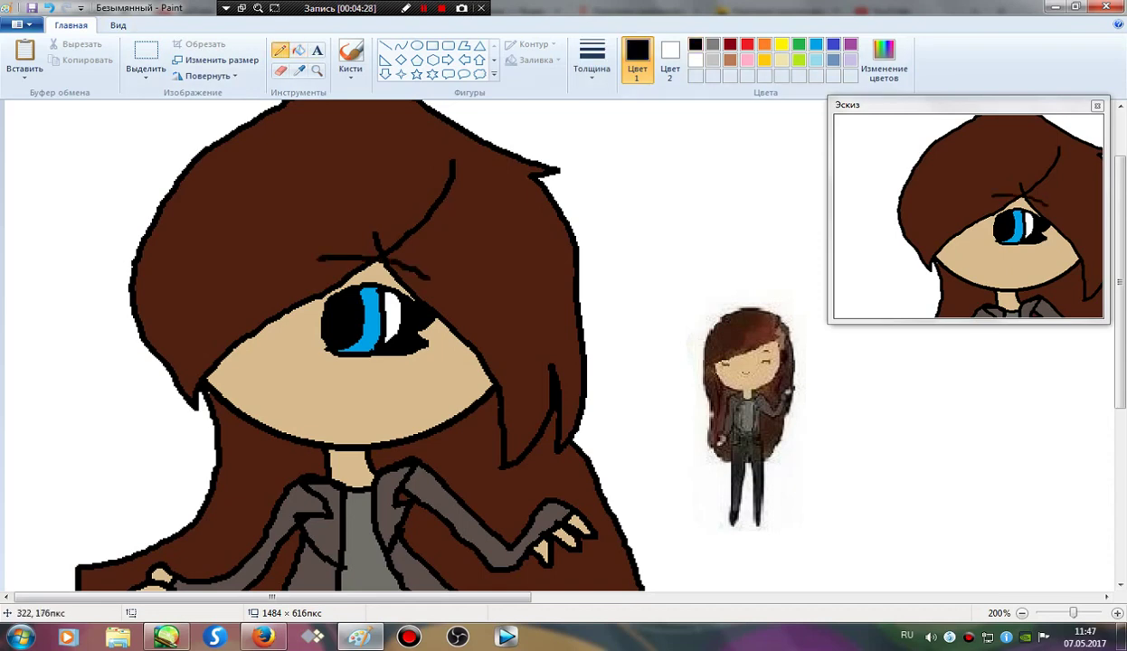
{"action": "mouse_move", "coordinate": [277, 332]}
{"action": "left_mouse_down"}
{"action": "mouse_move", "coordinate": [276, 369]}
{"action": "mouse_move", "coordinate": [258, 329]}
{"action": "mouse_move", "coordinate": [232, 344]}
{"action": "left_mouse_up"}
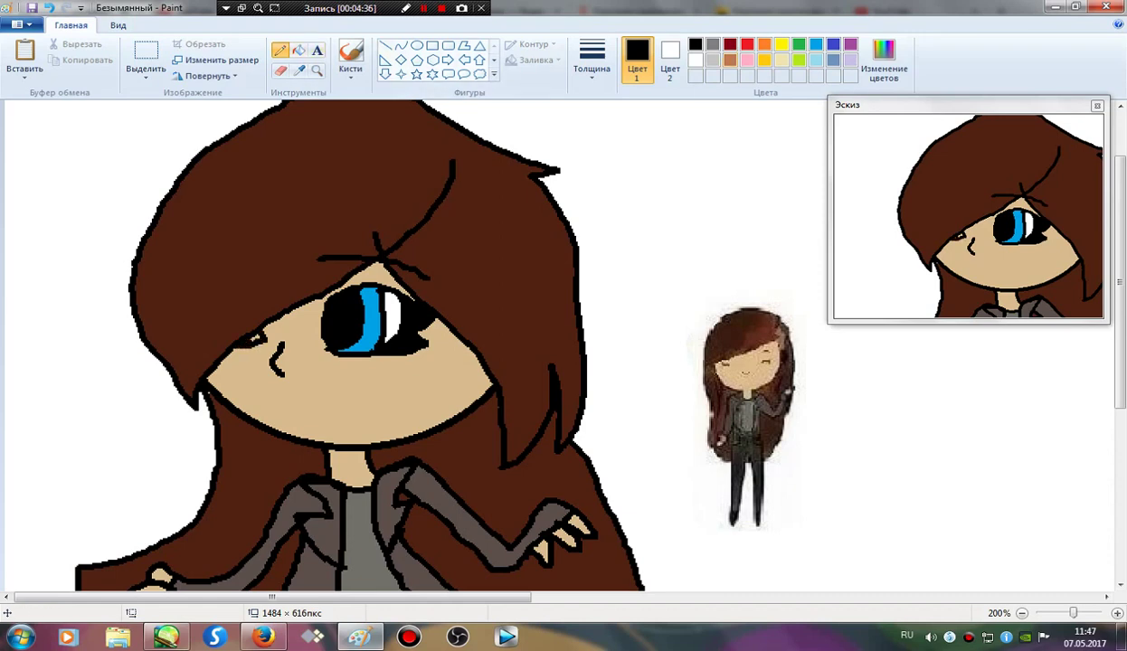
Step: Fill the corner of the second eye at the fringe's edge with blue and white
{"action": "left_click", "coordinate": [816, 44]}
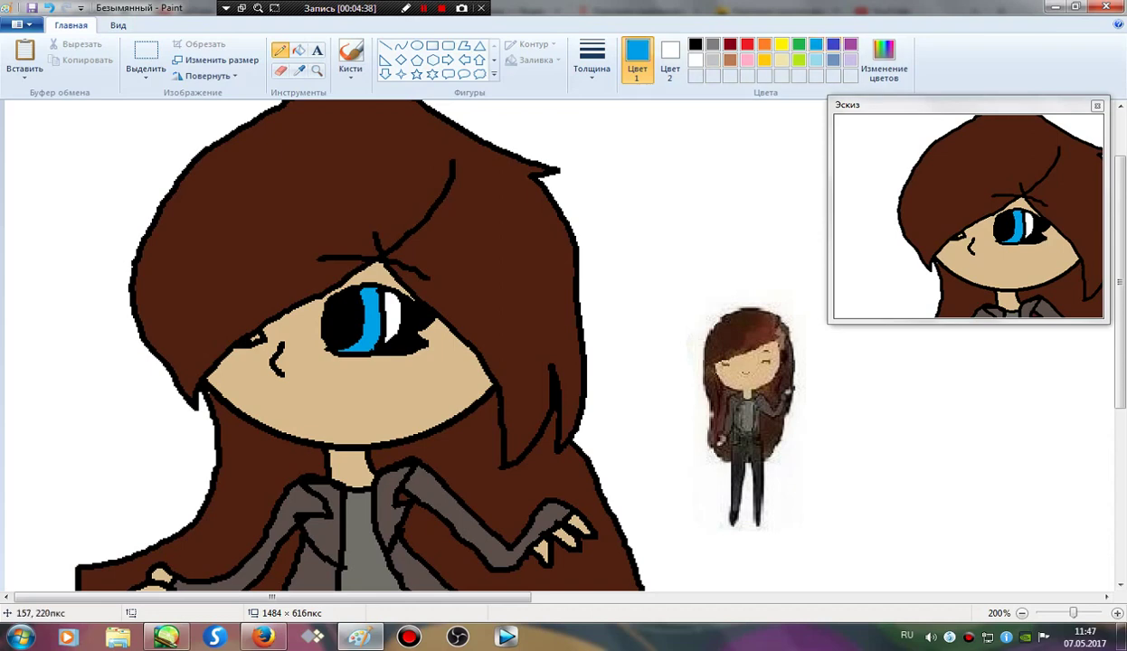
{"action": "left_click", "coordinate": [299, 50]}
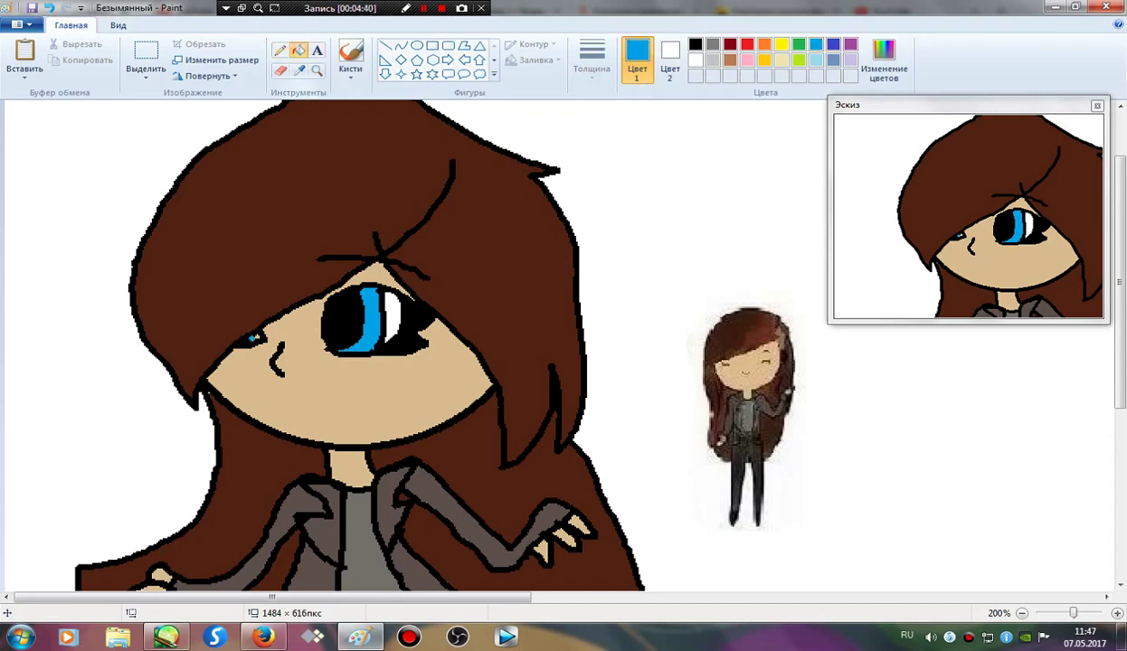
{"action": "left_click", "coordinate": [696, 60]}
Step: Draw a short curved black smile with the pencil on the lower face, below the large eye, undoing unwanted strokes
{"action": "left_click", "coordinate": [280, 50]}
{"action": "left_click", "coordinate": [696, 44]}
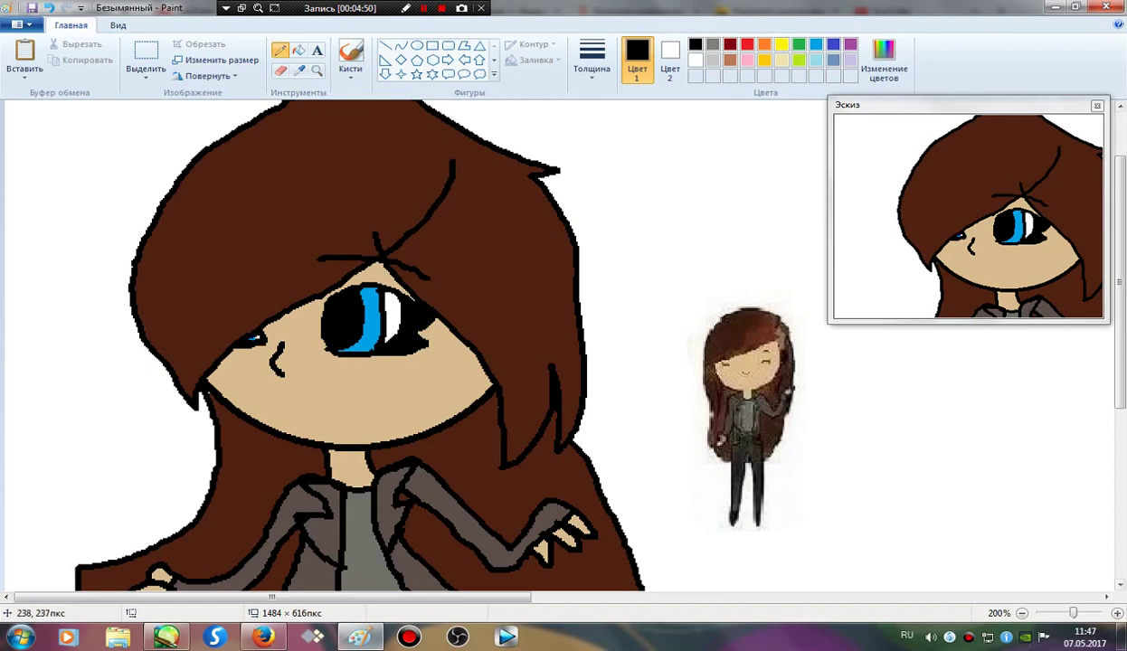
{"action": "mouse_move", "coordinate": [343, 397]}
{"action": "left_mouse_down"}
{"action": "mouse_move", "coordinate": [398, 405]}
{"action": "mouse_move", "coordinate": [419, 389]}
{"action": "mouse_move", "coordinate": [364, 393]}
{"action": "mouse_move", "coordinate": [413, 395]}
{"action": "mouse_move", "coordinate": [442, 379]}
{"action": "left_mouse_up"}
{"action": "key", "text": "ctrl+z"}
{"action": "left_click", "coordinate": [49, 8]}
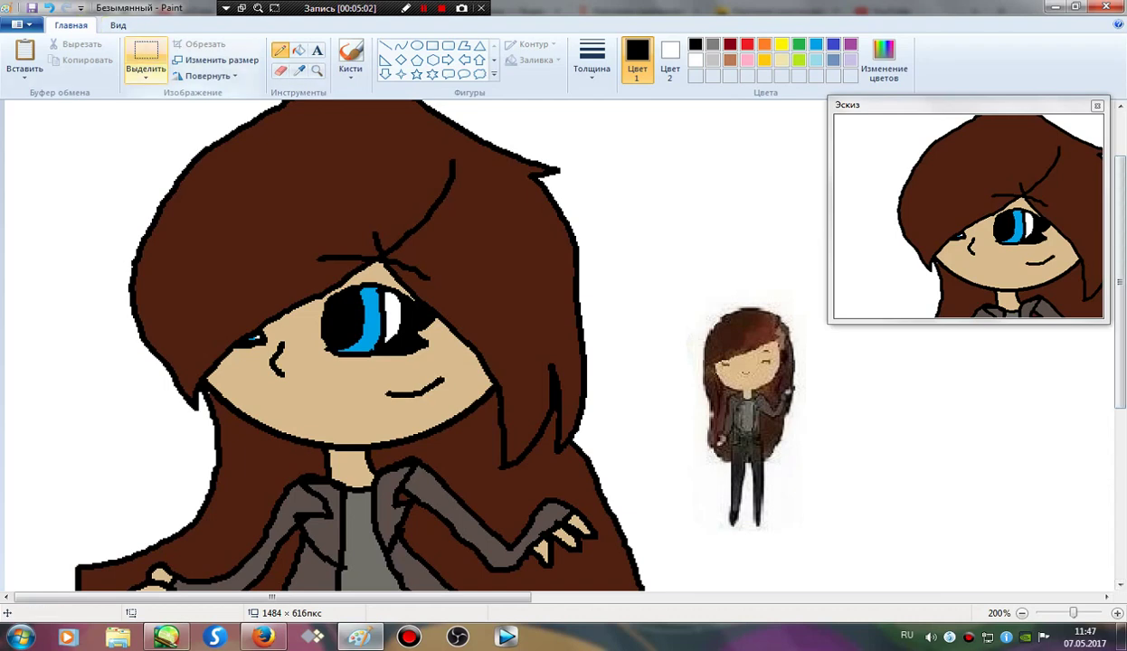
Step: Select the reference picture beside the drawing and cut it from the canvas
{"action": "left_click", "coordinate": [146, 56]}
{"action": "left_click_drag", "start_coordinate": [632, 252], "coordinate": [867, 558]}
{"action": "left_click", "coordinate": [80, 43]}
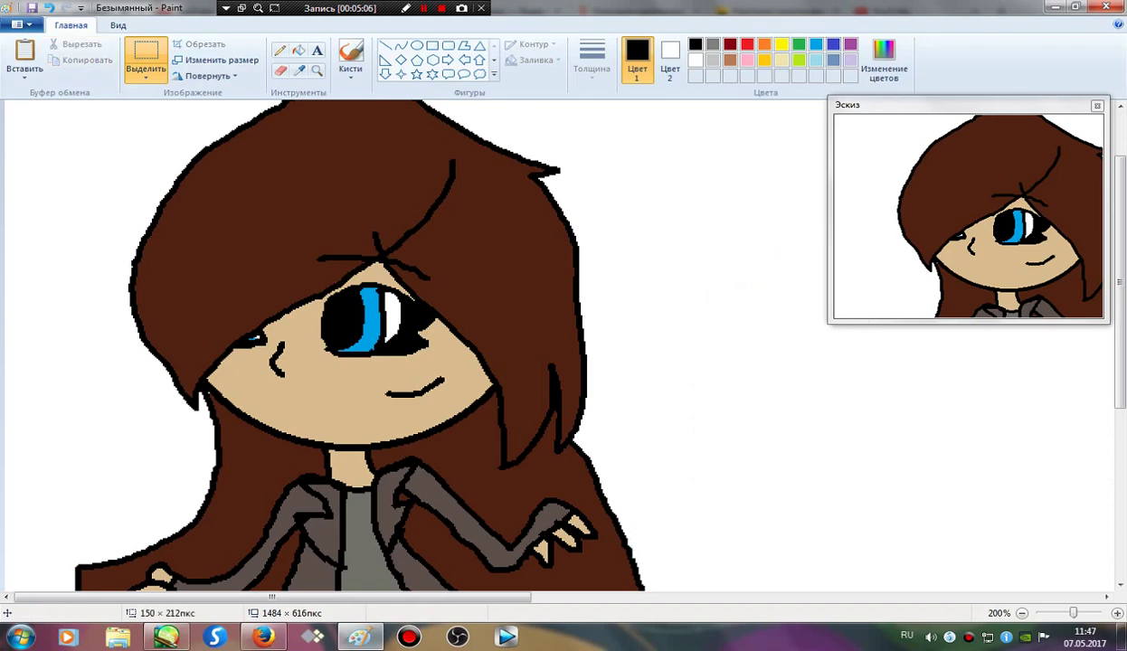
Step: Narrow the canvas to 518 px wide so it ends just beyond the girl's hair
{"action": "left_click", "coordinate": [1023, 614]}
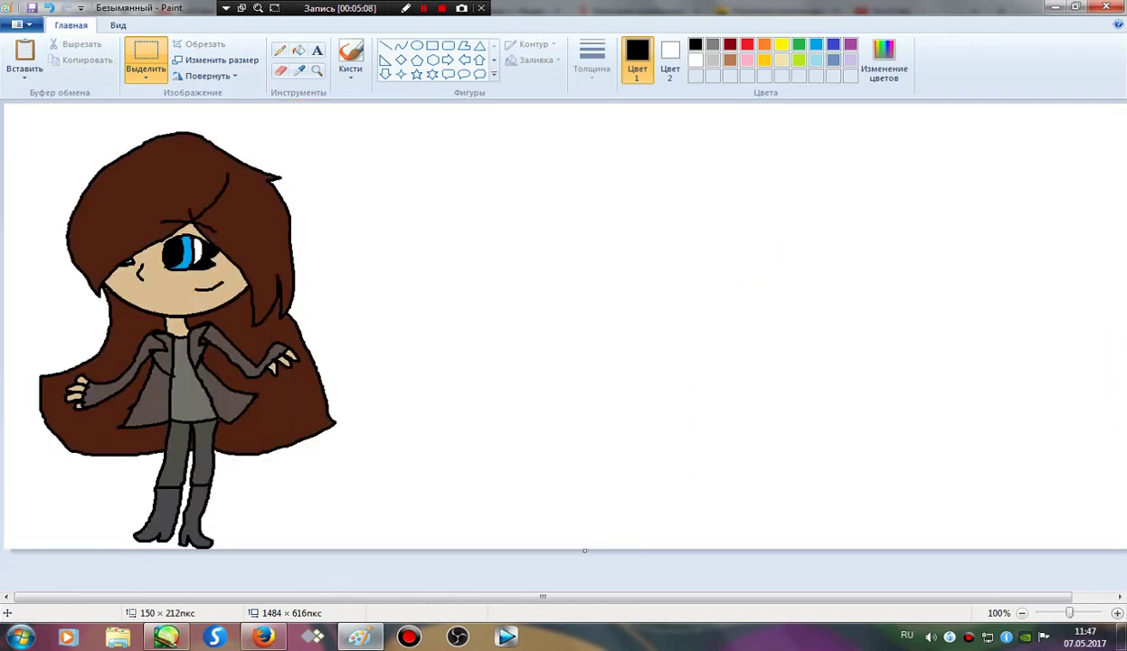
{"action": "key", "text": "ctrl+Page_Down"}
{"action": "left_click_drag", "start_coordinate": [586, 214], "coordinate": [208, 215]}
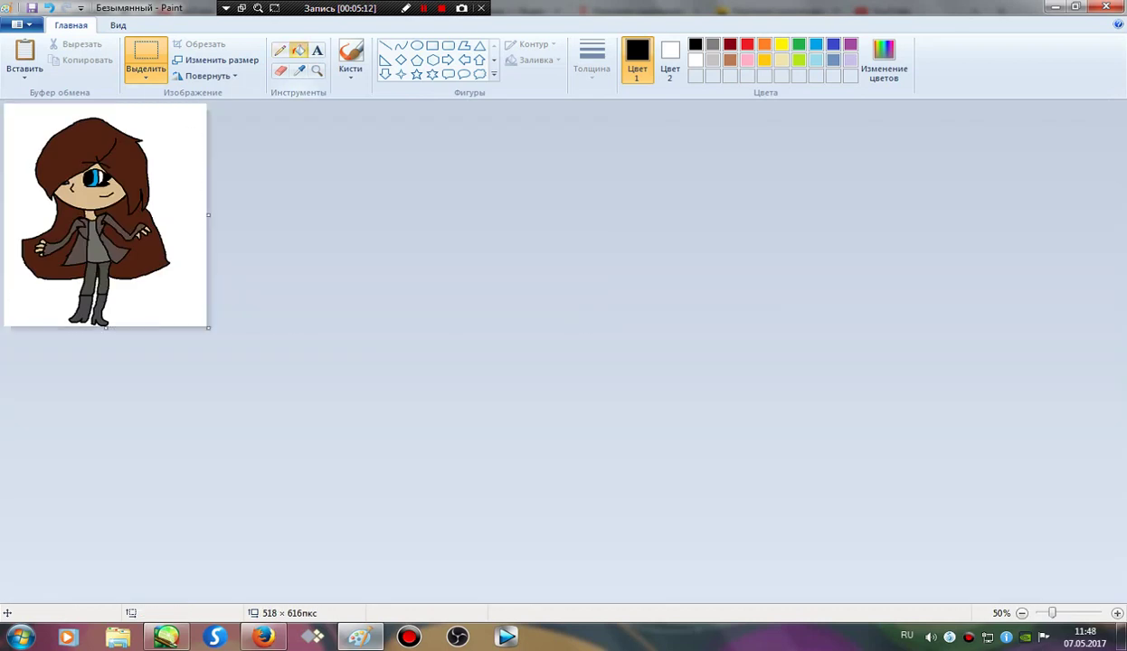
Step: Fill the white background around the girl with light pink
{"action": "left_click", "coordinate": [298, 50]}
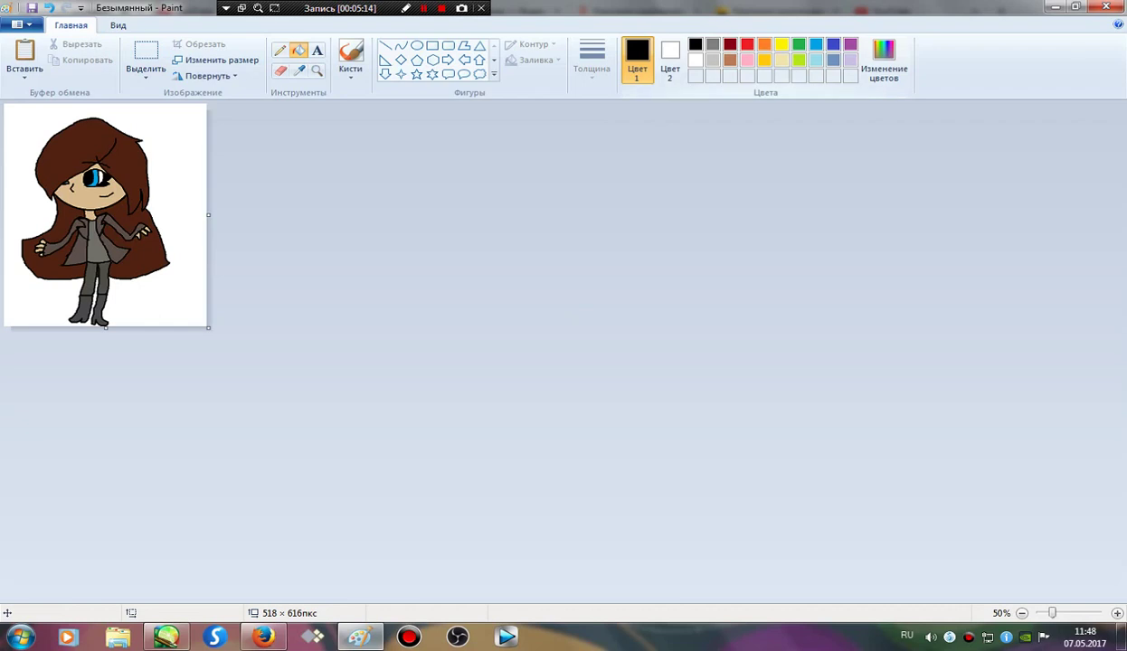
{"action": "left_click", "coordinate": [747, 61]}
{"action": "left_click", "coordinate": [193, 237]}
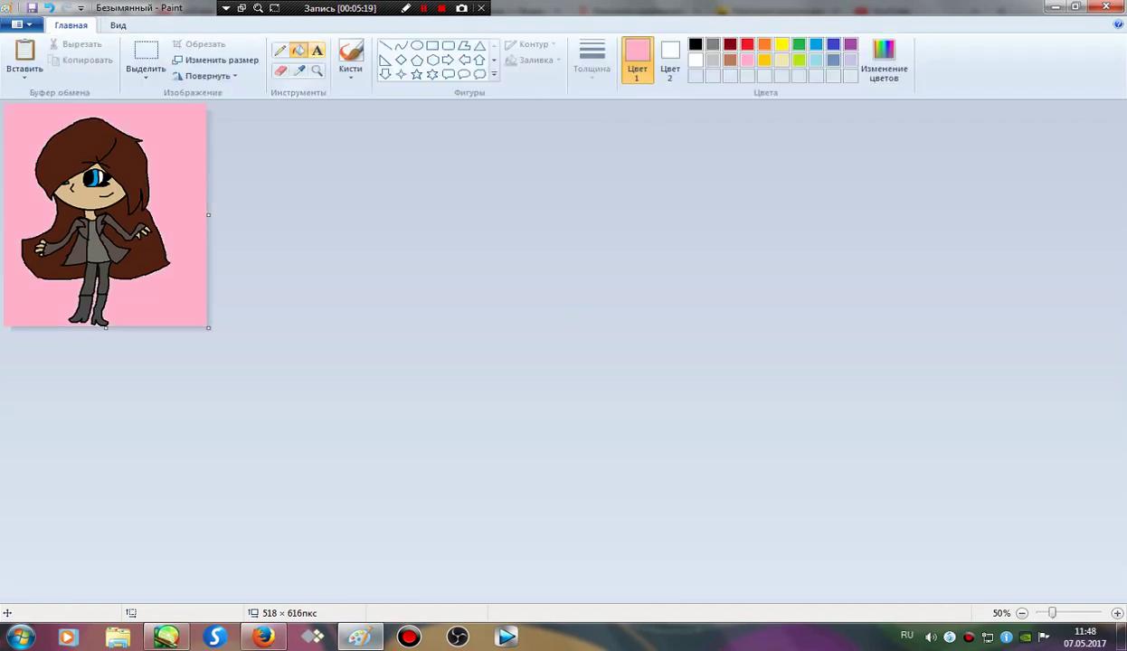
Step: Check the coloured drawing in full-screen view and return to the editor
{"action": "left_click", "coordinate": [118, 25]}
{"action": "left_click", "coordinate": [266, 54]}
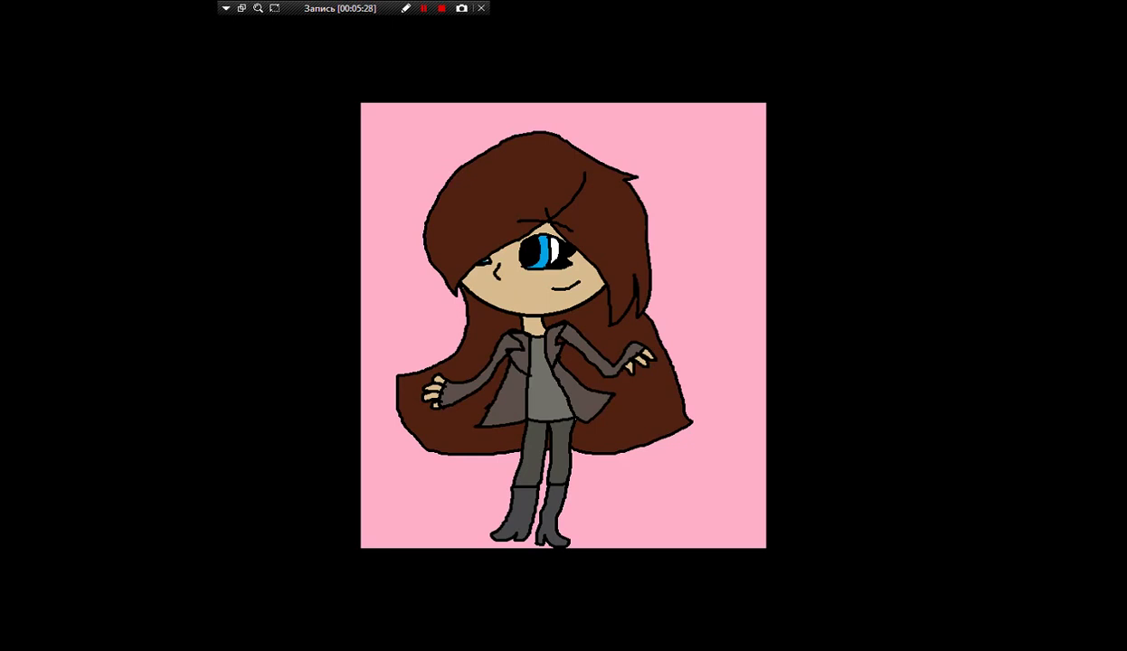
{"action": "key", "text": "Escape"}
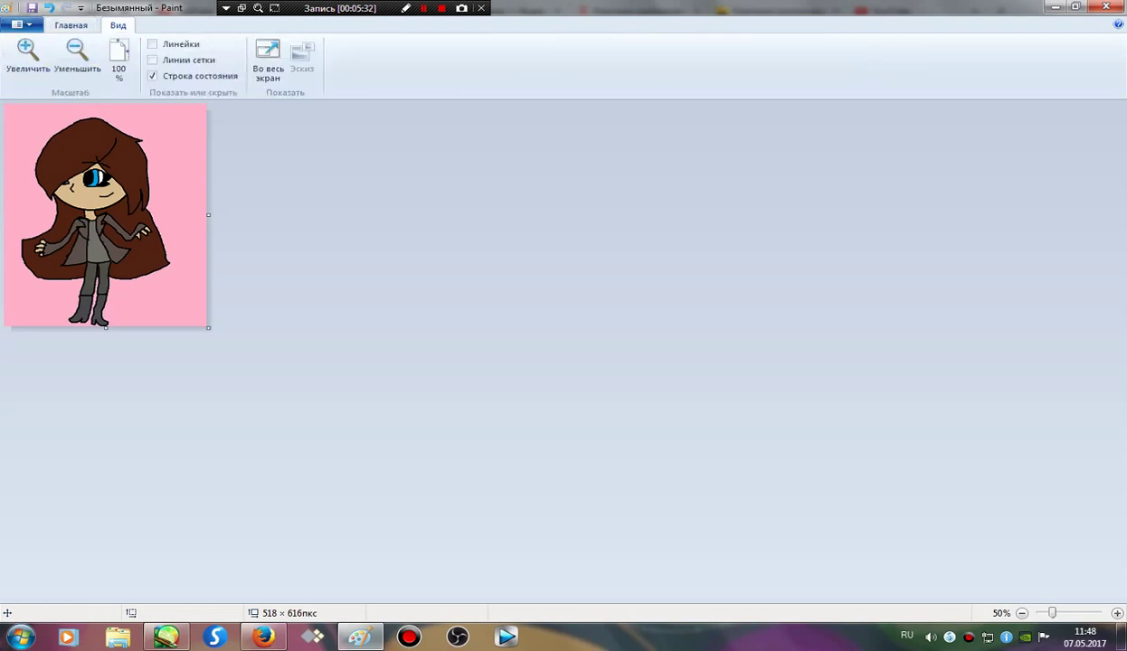
{"action": "left_click", "coordinate": [70, 25]}
{"action": "left_click", "coordinate": [24, 72]}
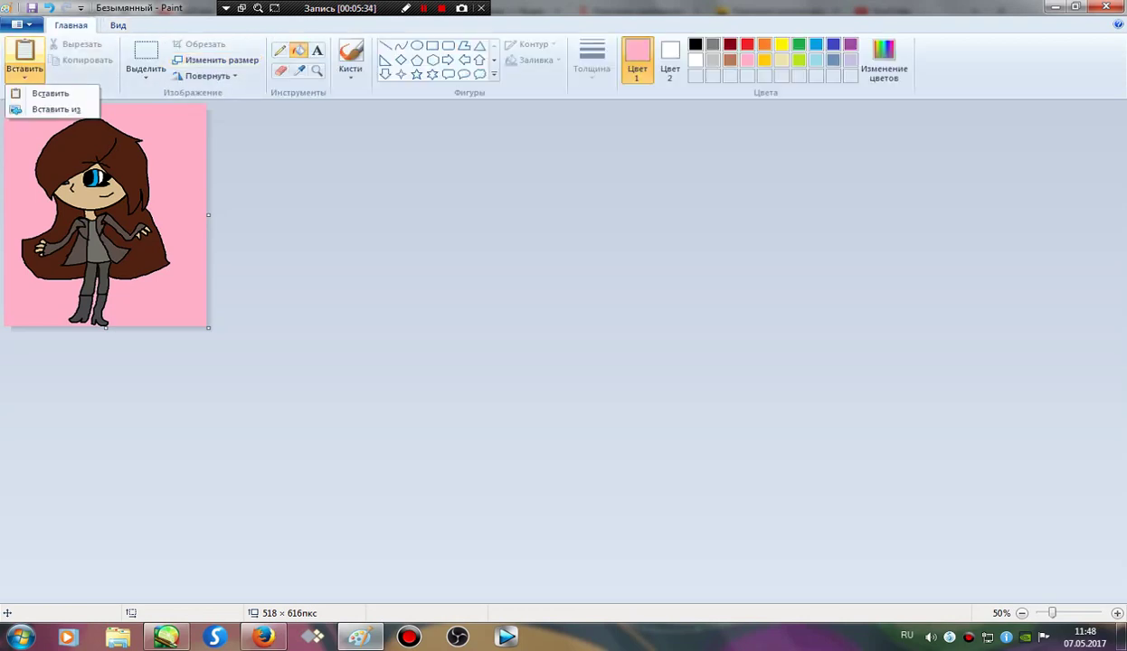
{"action": "left_click", "coordinate": [23, 24]}
{"action": "left_click", "coordinate": [22, 24]}
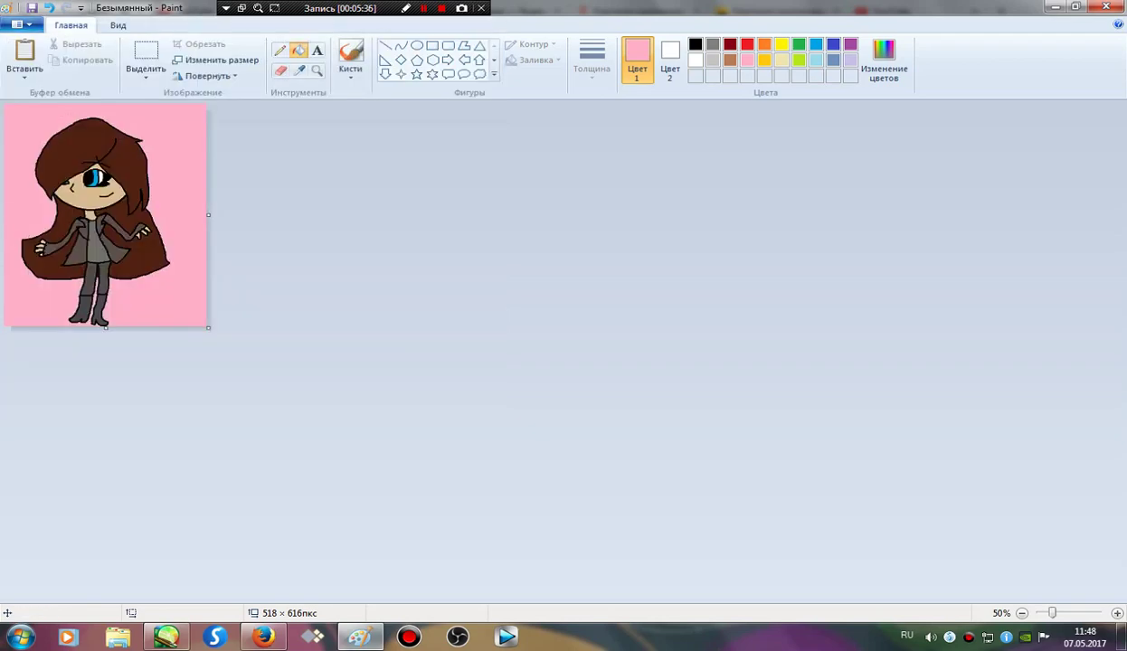
Step: Save the drawing as a PNG file in the Мои Творчества))) folder, using the girl's first name as file name
{"action": "left_click", "coordinate": [16, 24]}
{"action": "left_click", "coordinate": [66, 144]}
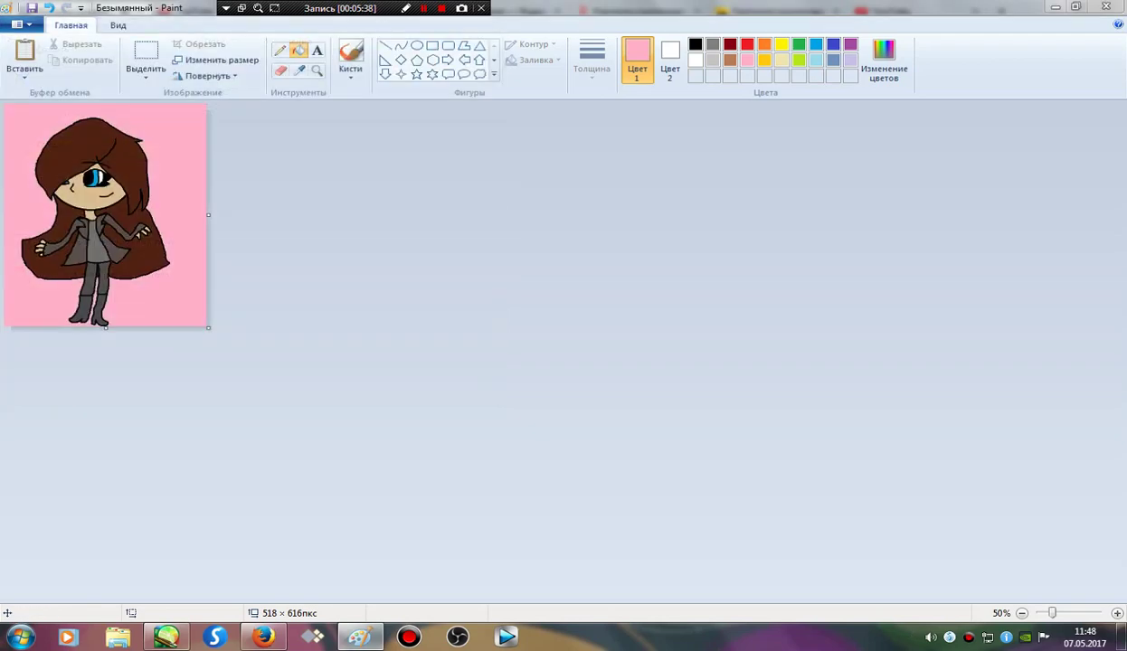
{"action": "key", "text": "BackSpace"}
{"action": "type", "text": "Эк"}
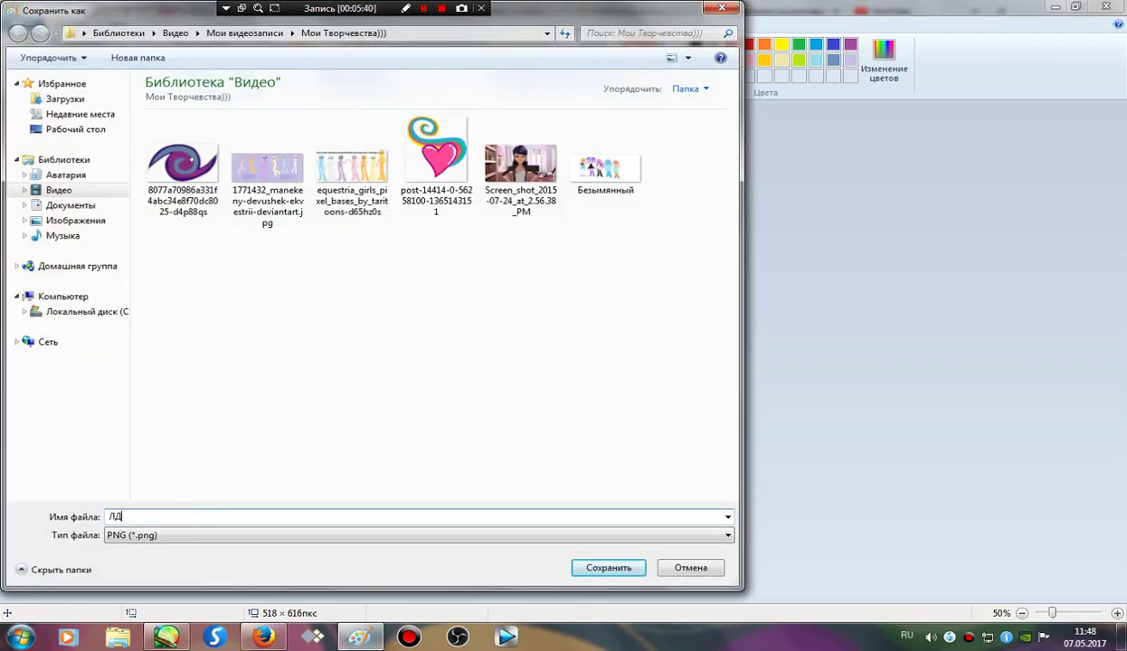
{"action": "key", "text": "BackSpace"}
{"action": "key", "text": "BackSpace"}
{"action": "key", "text": "alt+shift"}
{"action": "type", "text": "Kate"}
{"action": "key", "text": "BackSpace"}
{"action": "key", "text": "alt+shift"}
{"action": "type", "text": "ya"}
{"action": "key", "text": "BackSpace"}
{"action": "type", "text": "a"}
{"action": "key", "text": "Return"}
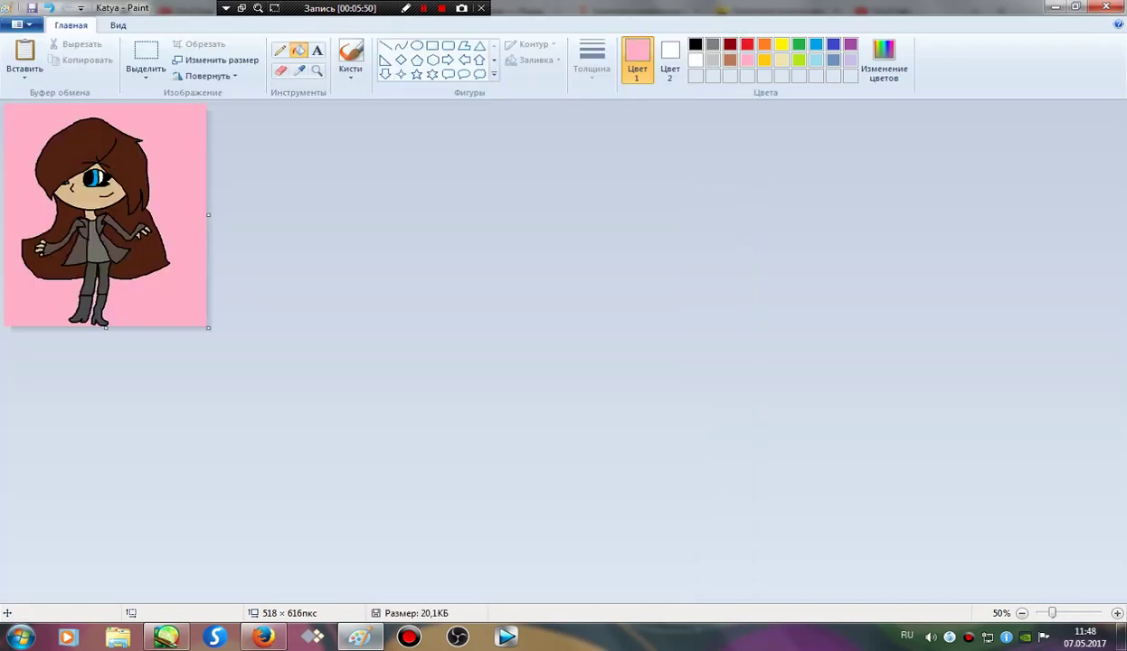
Step: Display the saved drawing in full-screen view with nothing covering it
{"action": "left_click", "coordinate": [117, 25]}
{"action": "left_click", "coordinate": [262, 56]}
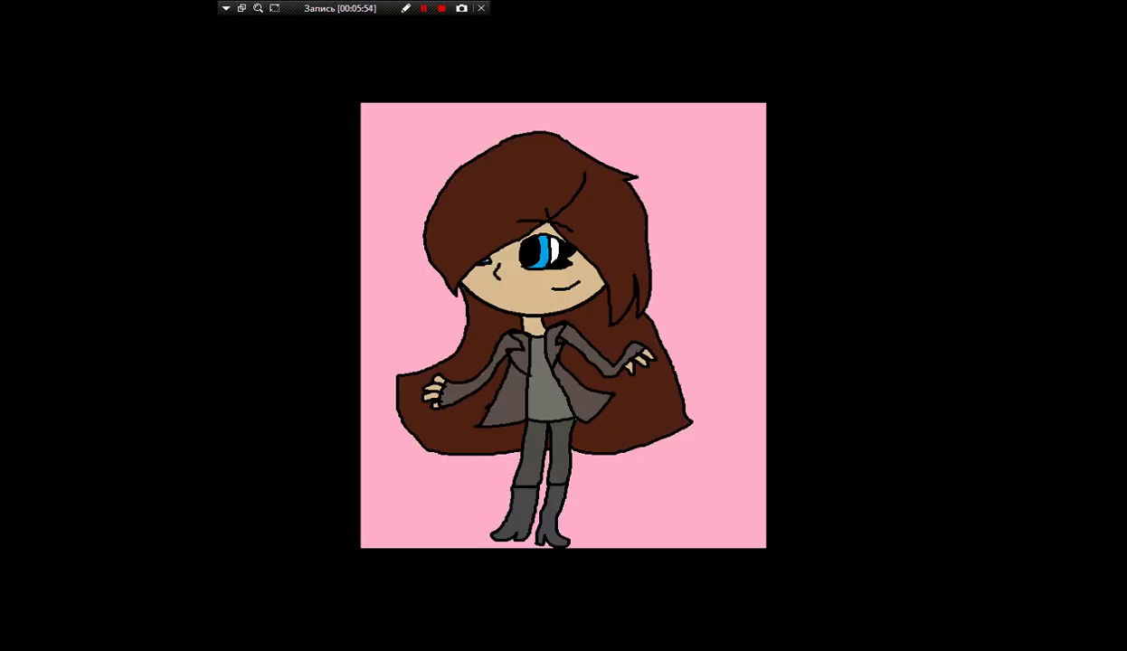
{"action": "left_click_drag", "start_coordinate": [340, 8], "coordinate": [109, 8]}
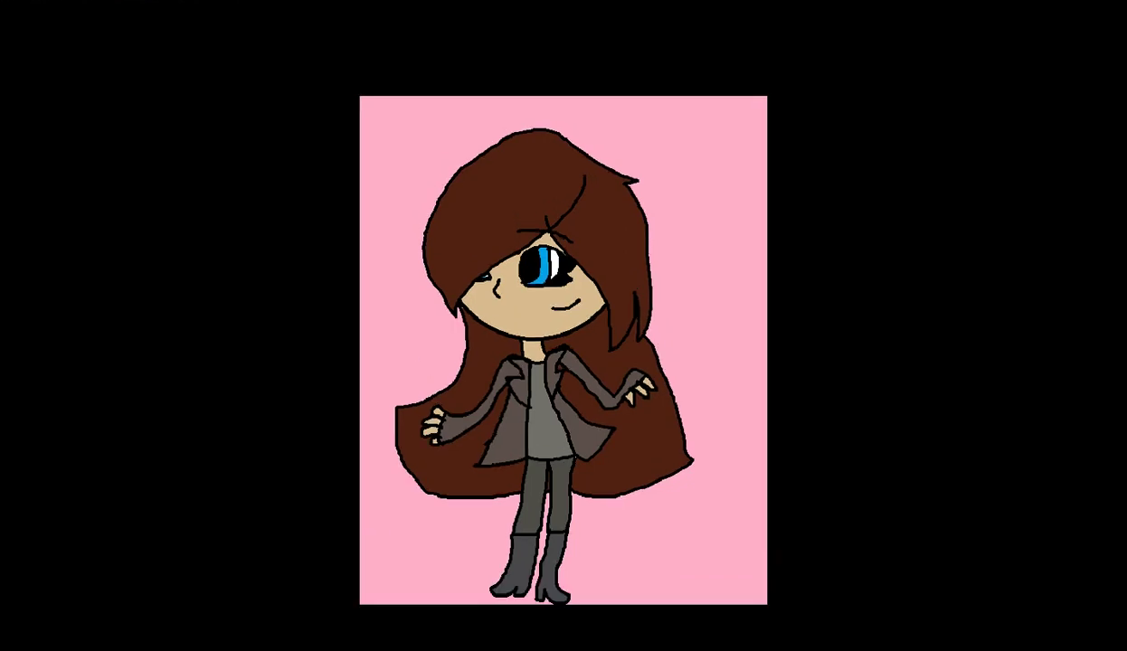